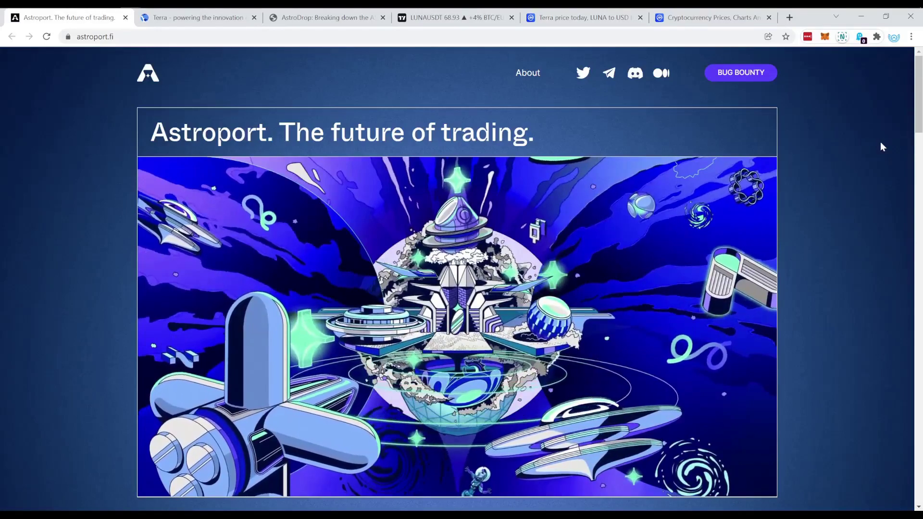
Step: Find Terra LUNA at rank 11 in CoinMarketCap's price list, then return to its price page
left_click(572, 18)
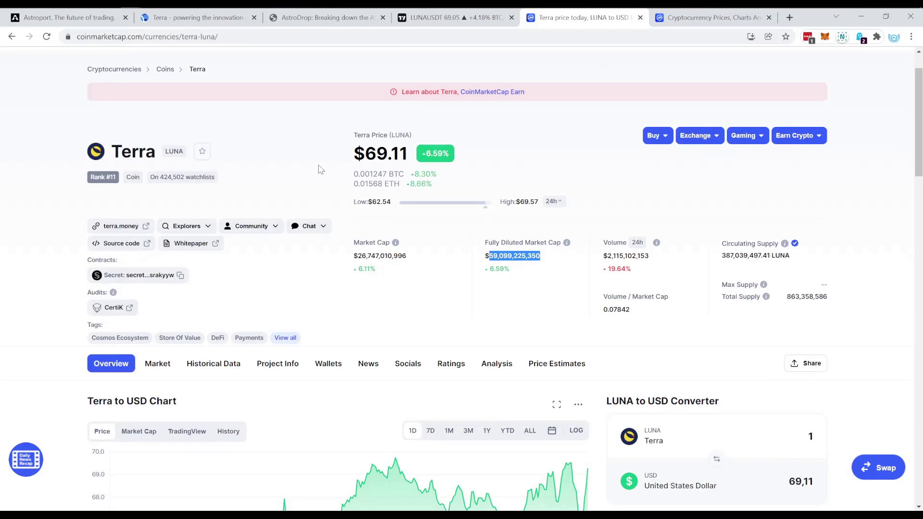
left_click(688, 20)
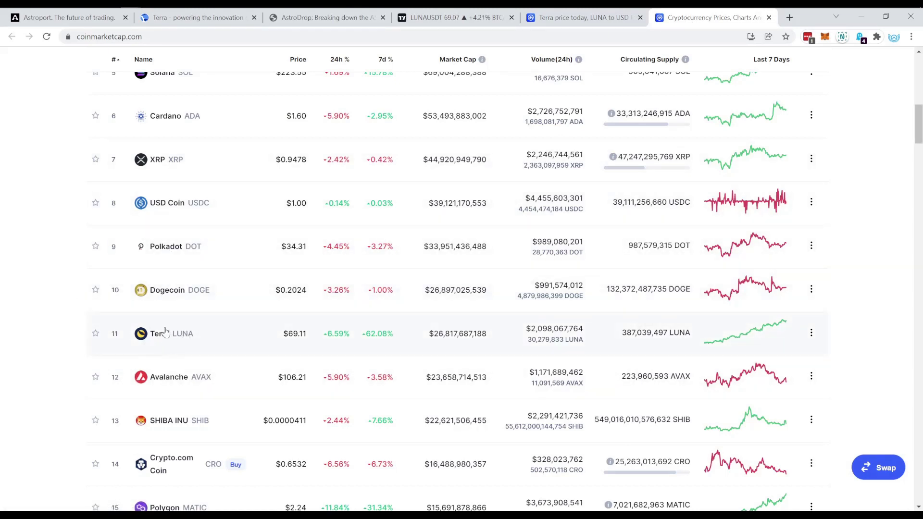
left_click_drag(194, 334, 116, 331)
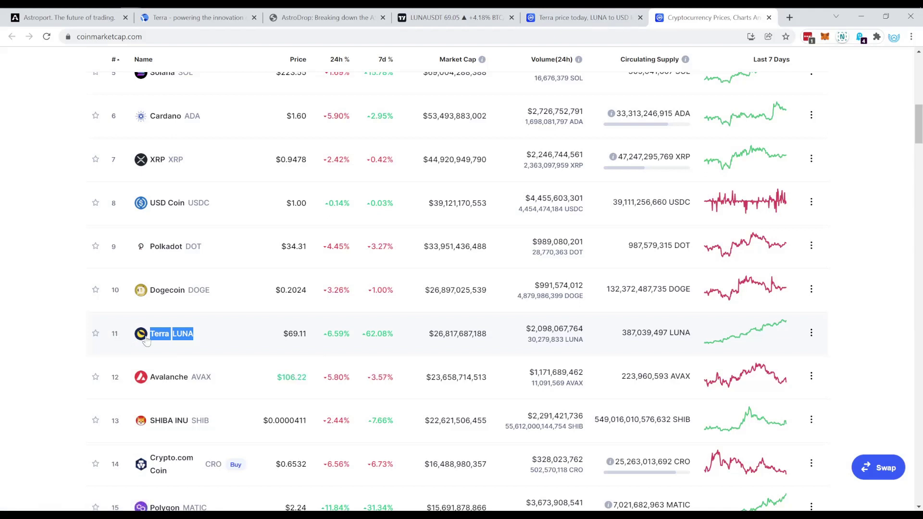
left_click(234, 336)
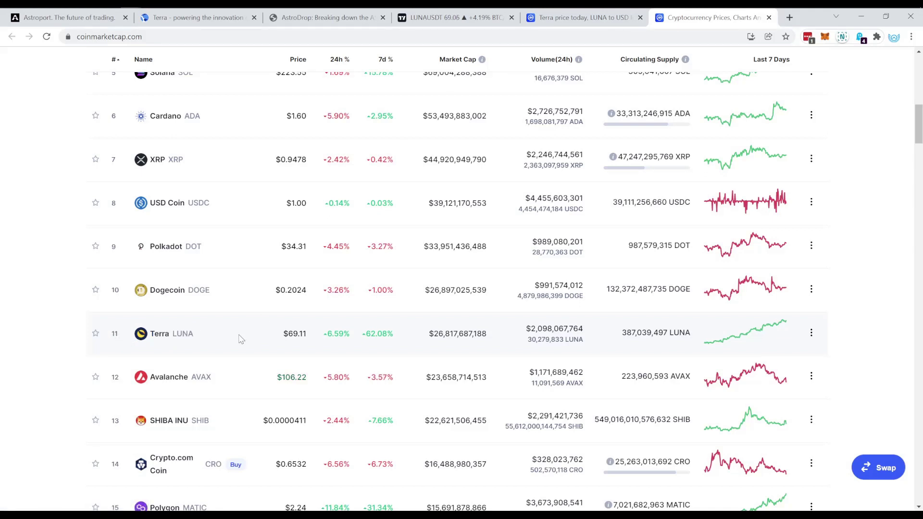
scroll(241, 339, "up", 1)
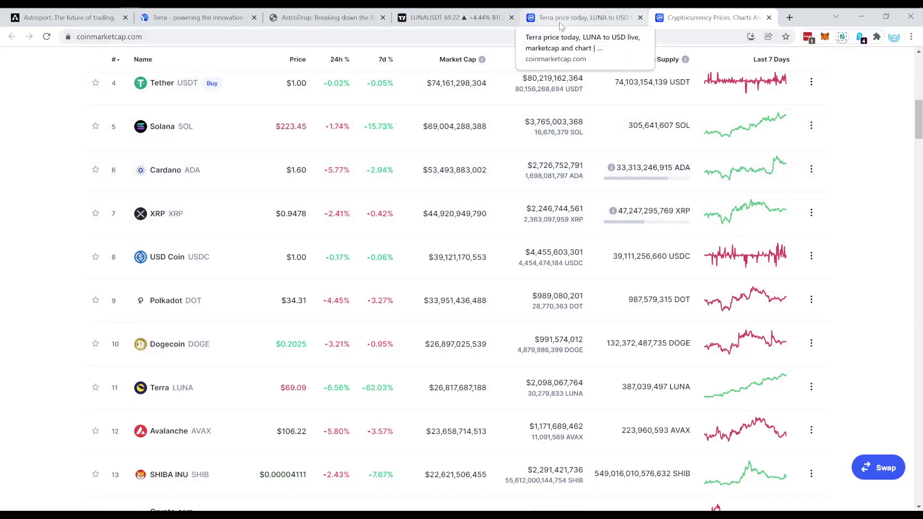
left_click(560, 22)
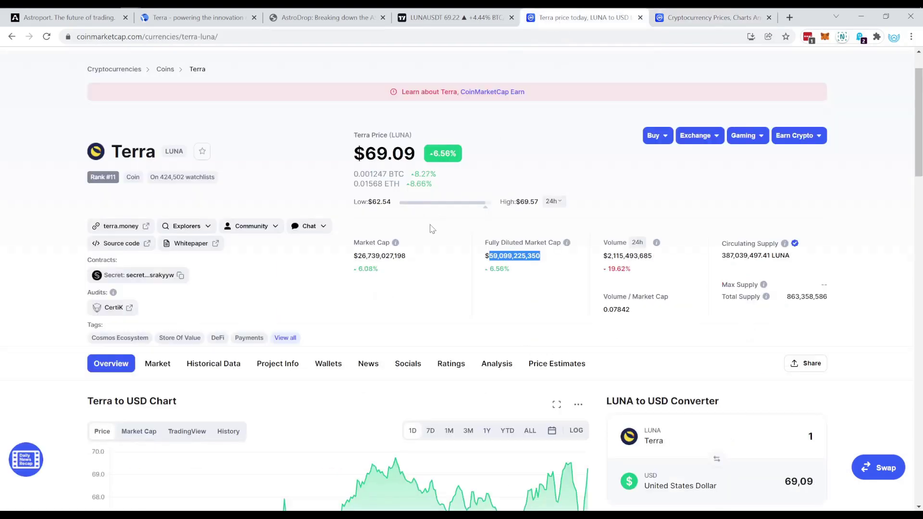
Step: Switch back to the Astroport tab and scroll its 'The future of trading' home page
left_click(68, 17)
scroll(279, 255, "down", 1)
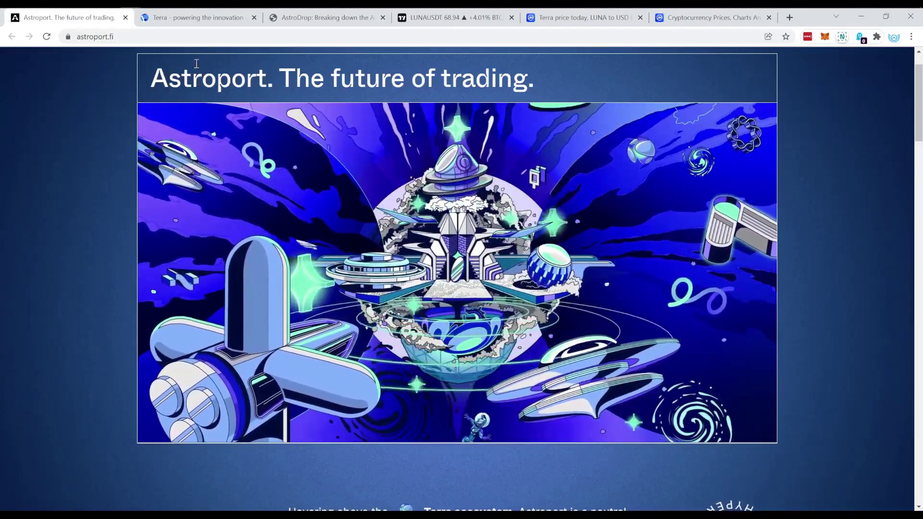
Step: Open the AstroDrop Medium article and highlight its title about ASTRO launch allocations
left_click(312, 17)
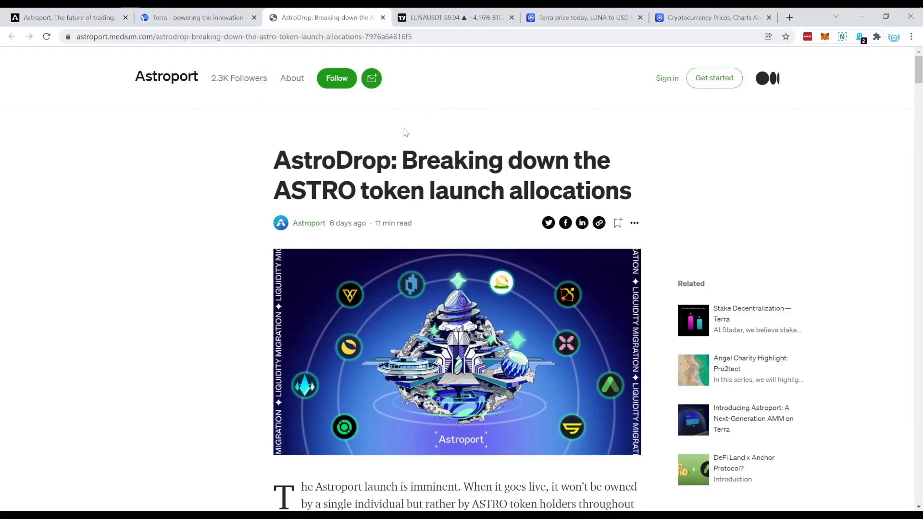
scroll(362, 139, "down", 1)
left_click_drag(274, 103, 456, 92)
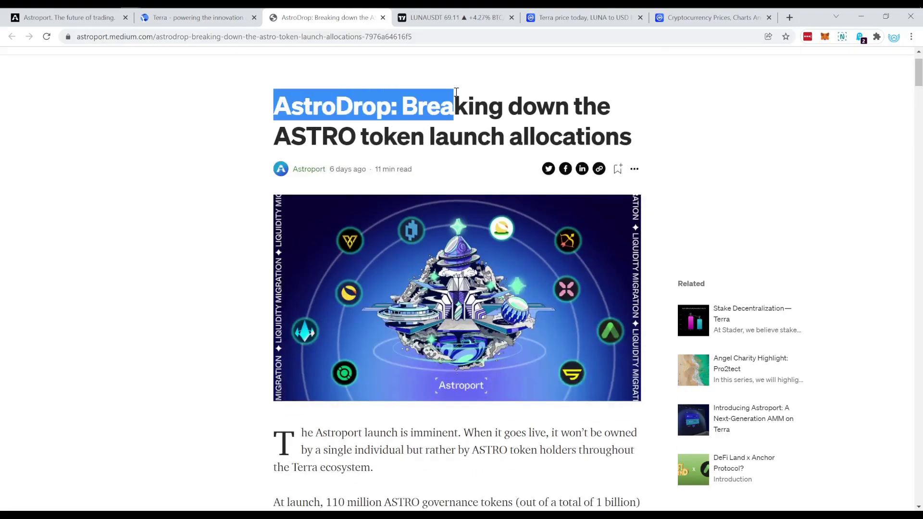
left_click(496, 96)
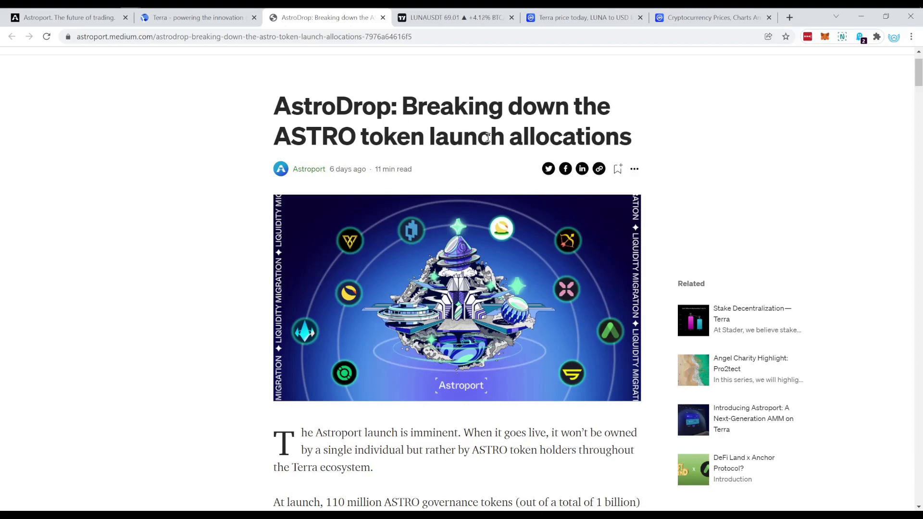
left_click_drag(425, 136, 604, 136)
left_click(481, 132)
Step: Read from The ASTRO airdrop heading down to the 25M airdrop, 75M lockdrop, 10M bootstrap table
scroll(469, 193, "down", 15)
scroll(470, 197, "up", 3)
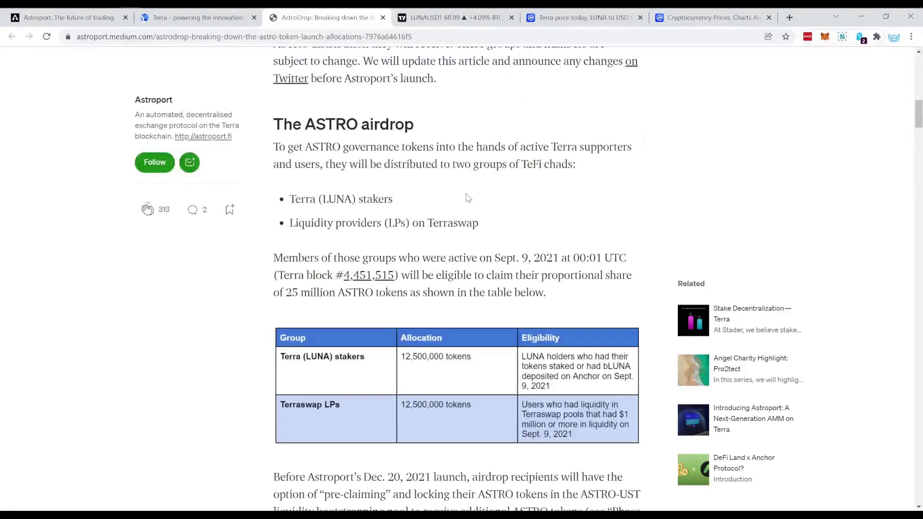
left_click_drag(267, 123, 424, 122)
left_click(425, 123)
scroll(432, 154, "down", 1)
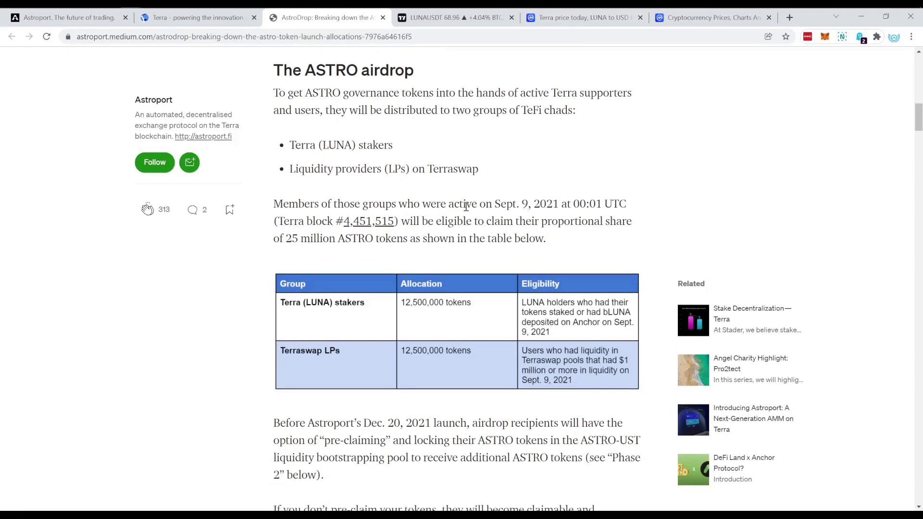
scroll(466, 206, "down", 1)
scroll(341, 235, "down", 2)
scroll(341, 236, "down", 4)
scroll(366, 237, "up", 10)
scroll(336, 144, "up", 1)
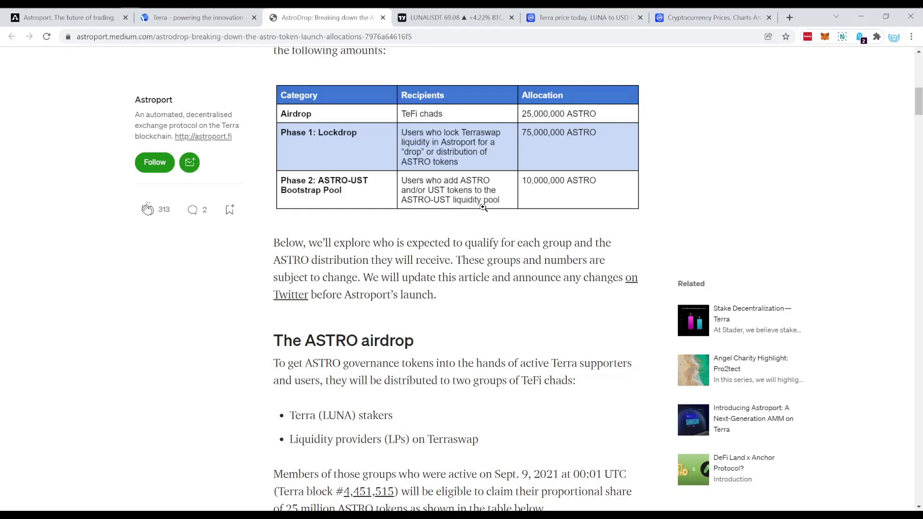
scroll(477, 196, "up", 2)
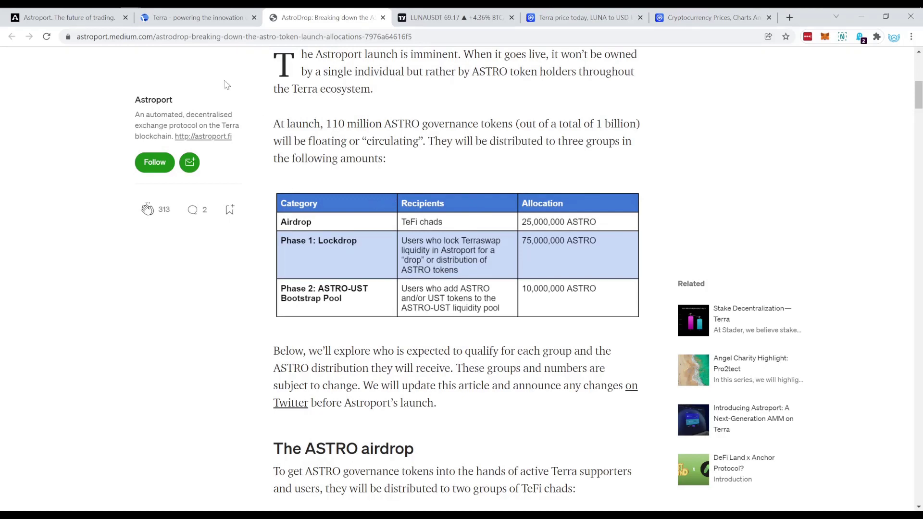
Step: Glance at the Terra tab, then return to the top of the Astroport home page
left_click(178, 24)
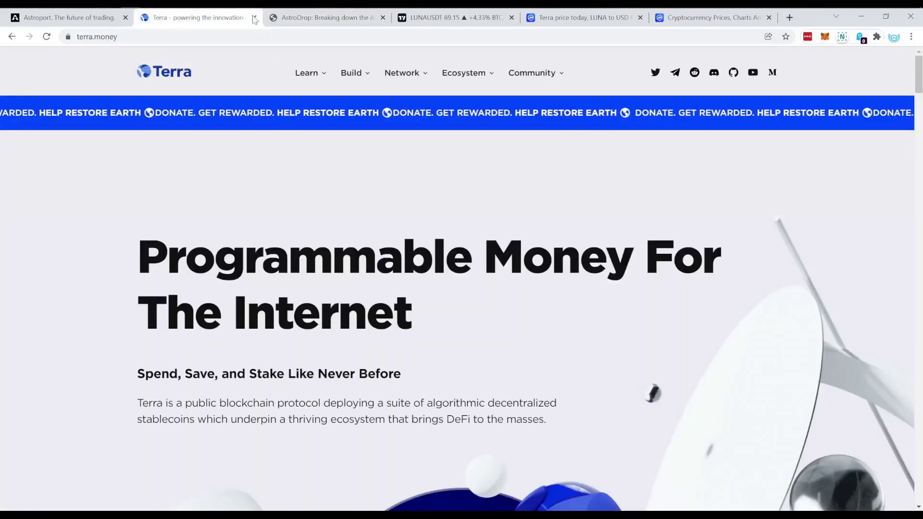
left_click(93, 24)
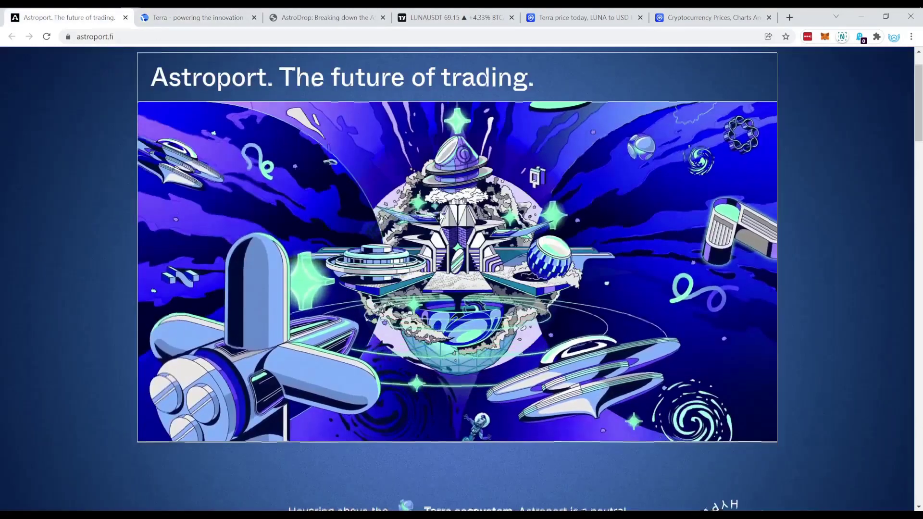
scroll(442, 214, "down", 5)
scroll(440, 211, "up", 5)
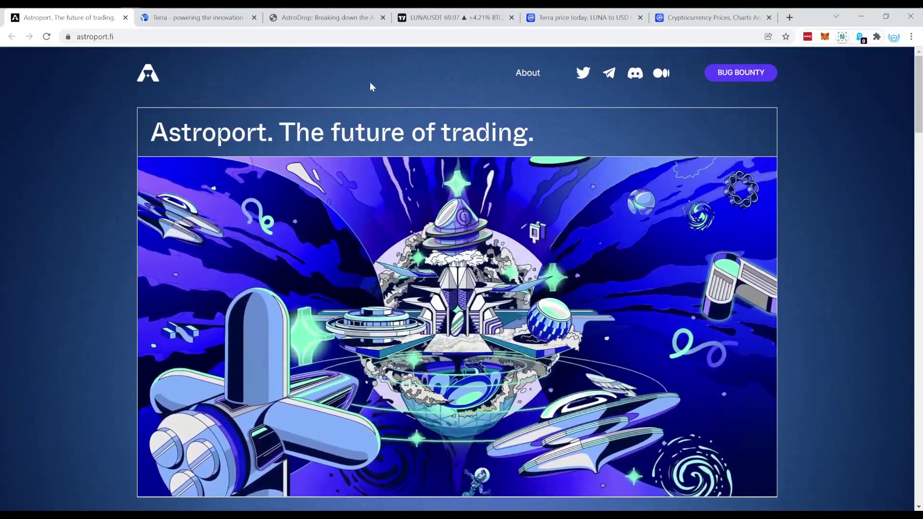
Step: Return to the AstroDrop article and highlight the Sept. 9, 2021 eligibility date
left_click(312, 25)
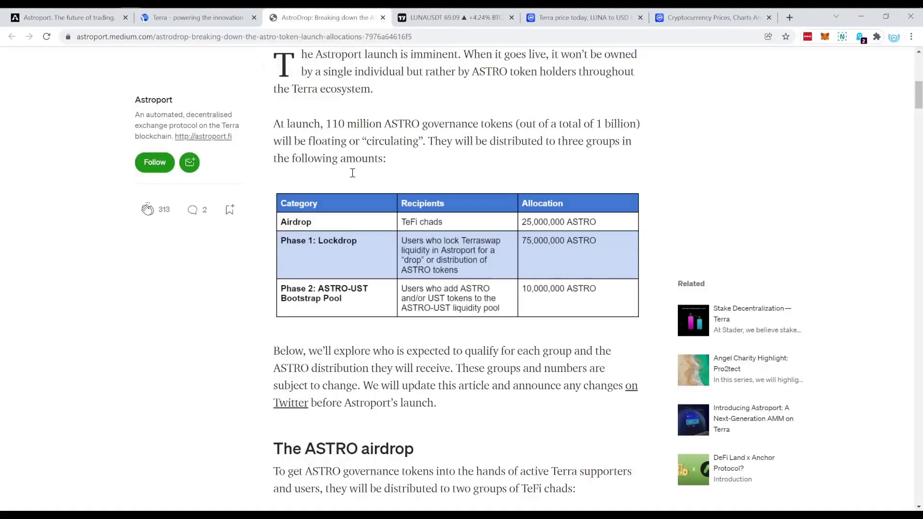
scroll(371, 242, "down", 1)
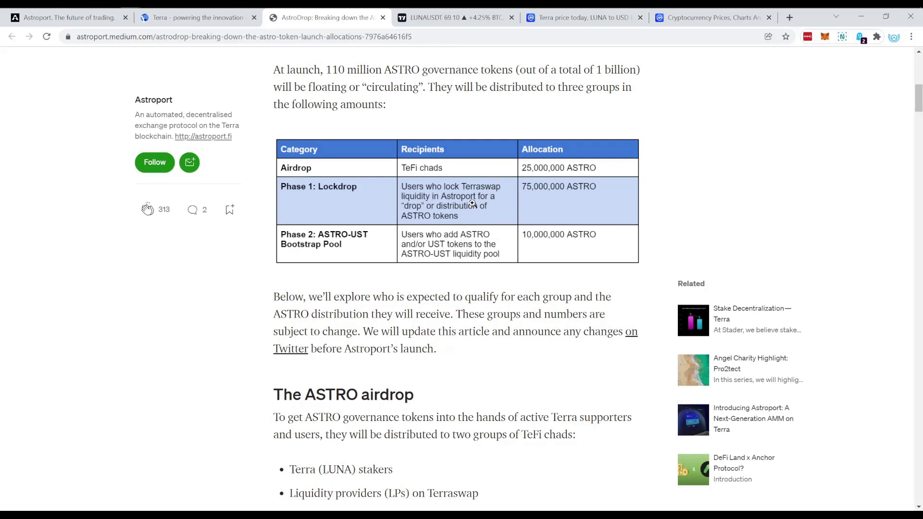
scroll(466, 207, "down", 8)
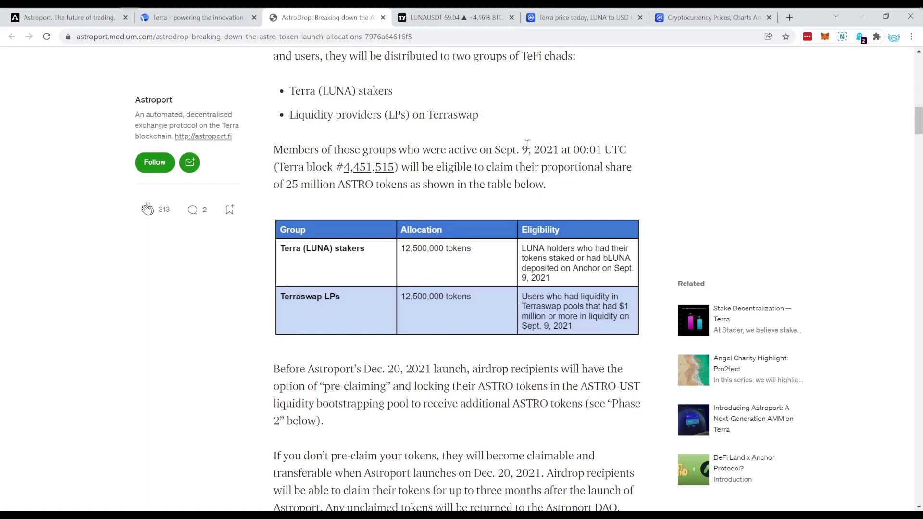
left_click_drag(486, 150, 561, 150)
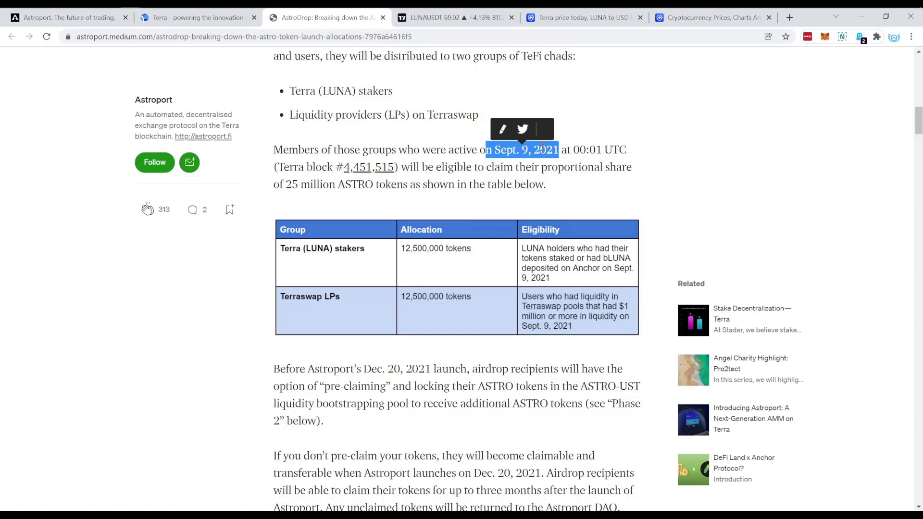
left_click(556, 151)
Step: Recheck the eligibility date and time, then scroll to Phase 1: The lockdrop, showing LUNA-UST at 34%
scroll(489, 183, "down", 3)
scroll(489, 183, "up", 3)
left_click_drag(498, 147, 586, 150)
left_click(502, 151)
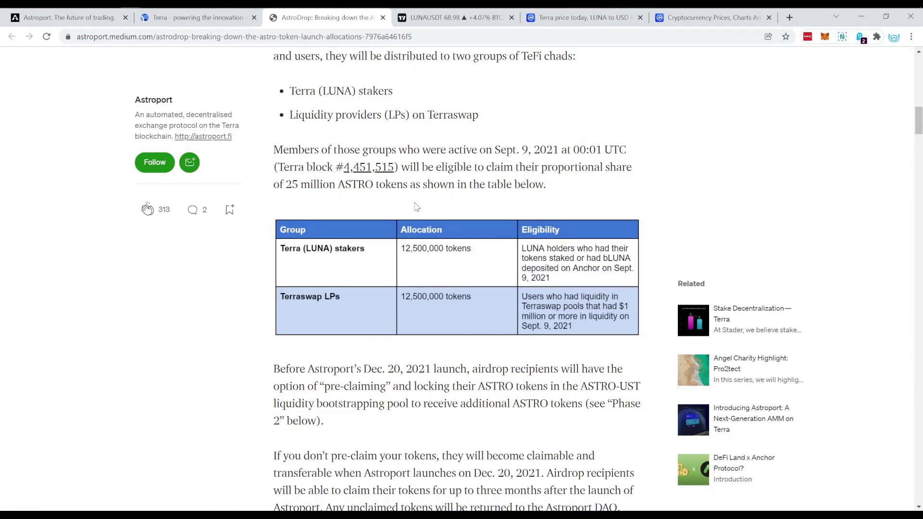
scroll(432, 312, "down", 5)
scroll(442, 240, "down", 6)
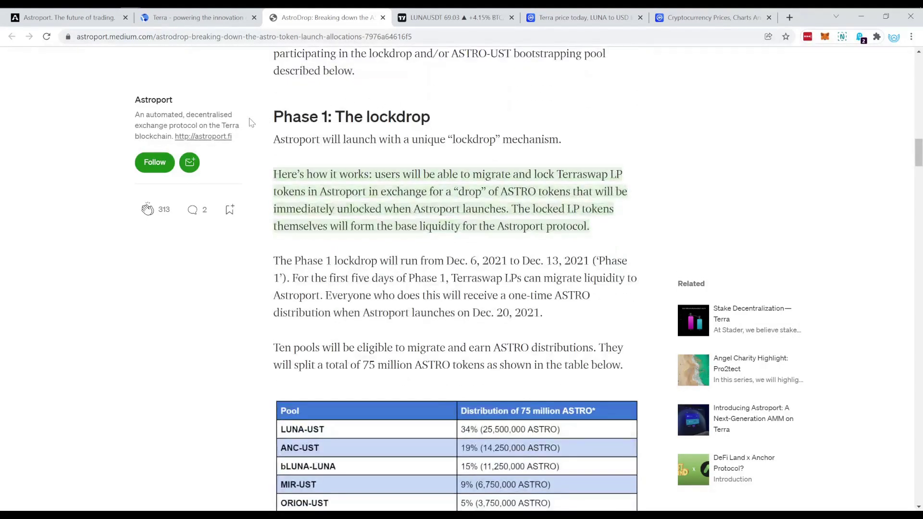
left_click_drag(284, 117, 456, 120)
left_click(434, 123)
scroll(321, 203, "down", 1)
left_click_drag(273, 206, 508, 204)
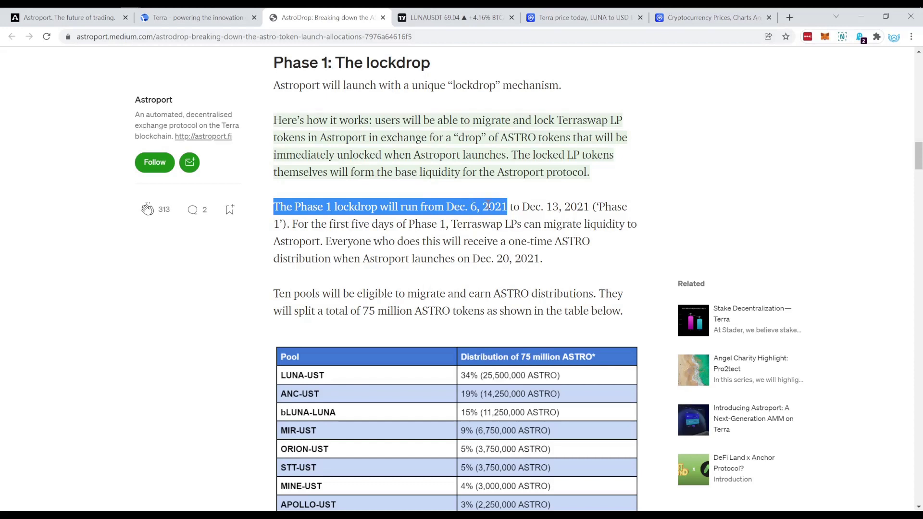
left_click(507, 205)
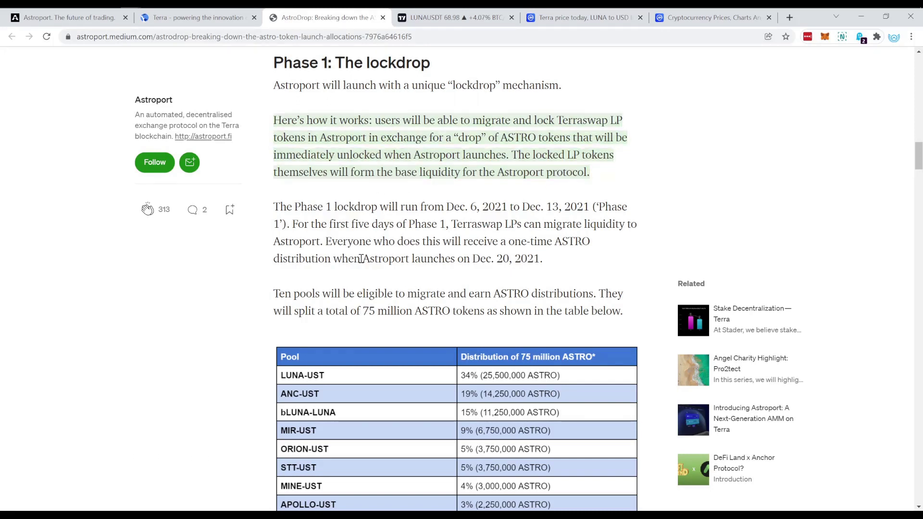
left_click_drag(362, 259, 566, 260)
left_click(511, 258)
left_click_drag(450, 206, 500, 207)
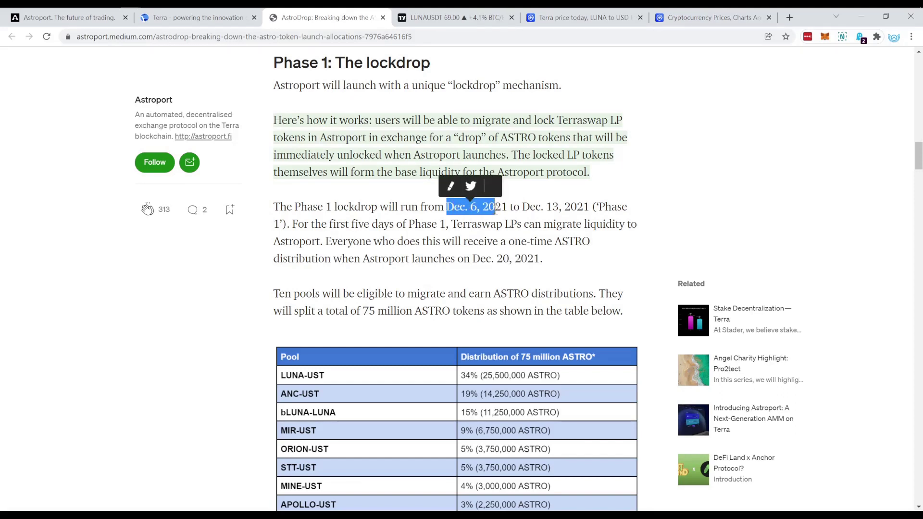
left_click(486, 262)
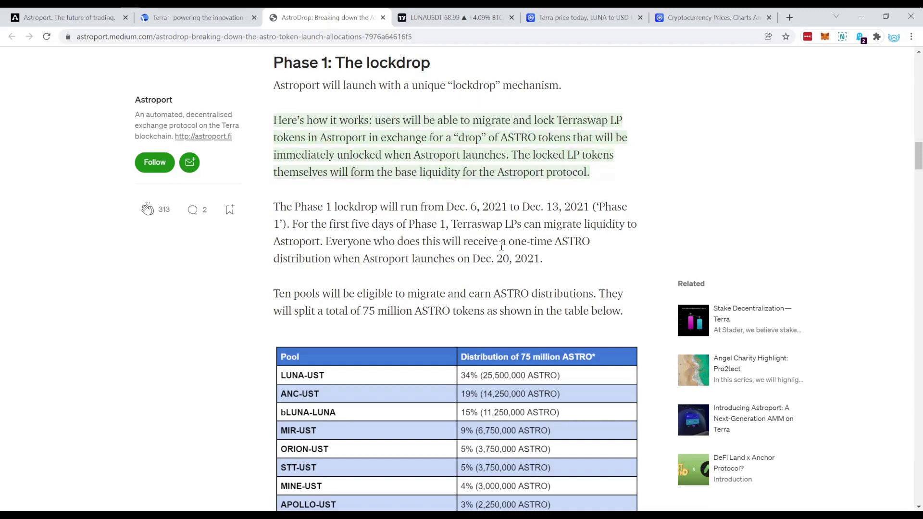
mouse_move(454, 157)
double_click(497, 293)
left_click(527, 292)
Step: Note the 75 million ASTRO lockdrop total and scroll to the countdown timeline below the pool table
scroll(411, 283, "down", 3)
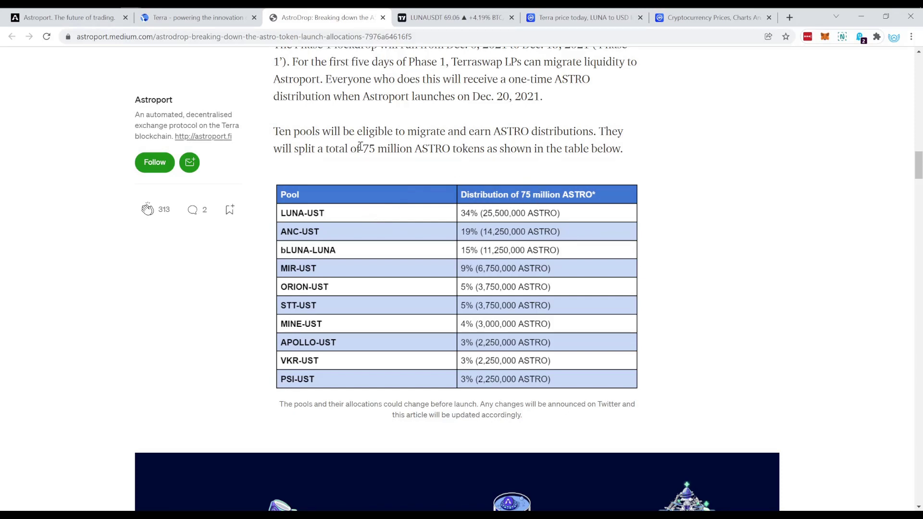
left_click_drag(361, 148, 452, 148)
left_click(458, 153)
scroll(300, 259, "down", 1)
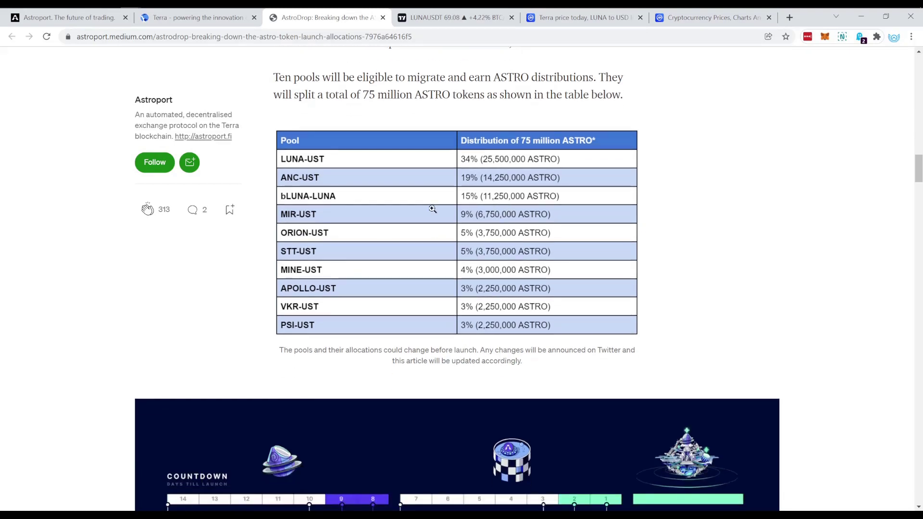
scroll(337, 260, "down", 4)
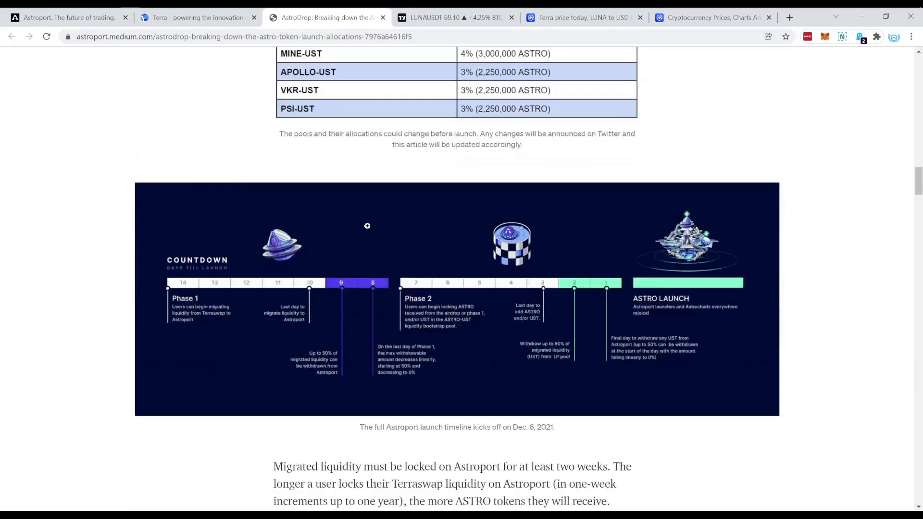
left_click(279, 240)
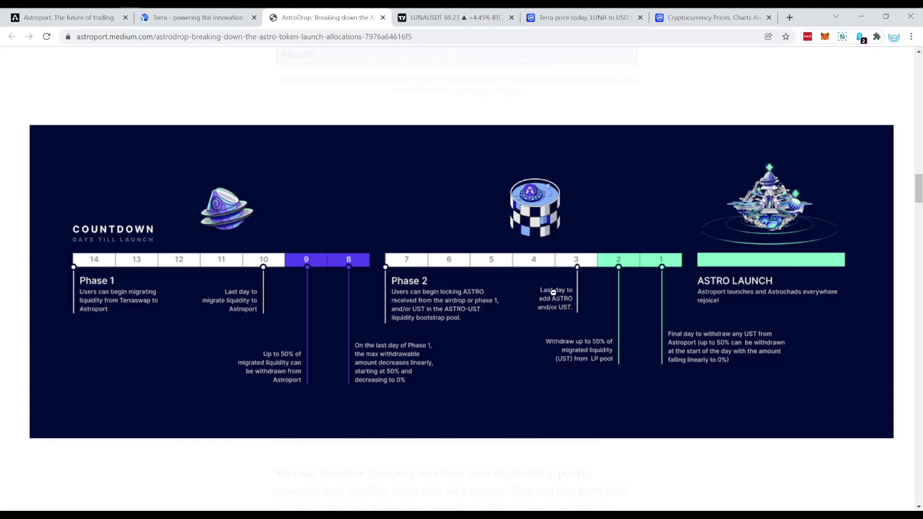
left_click(489, 258)
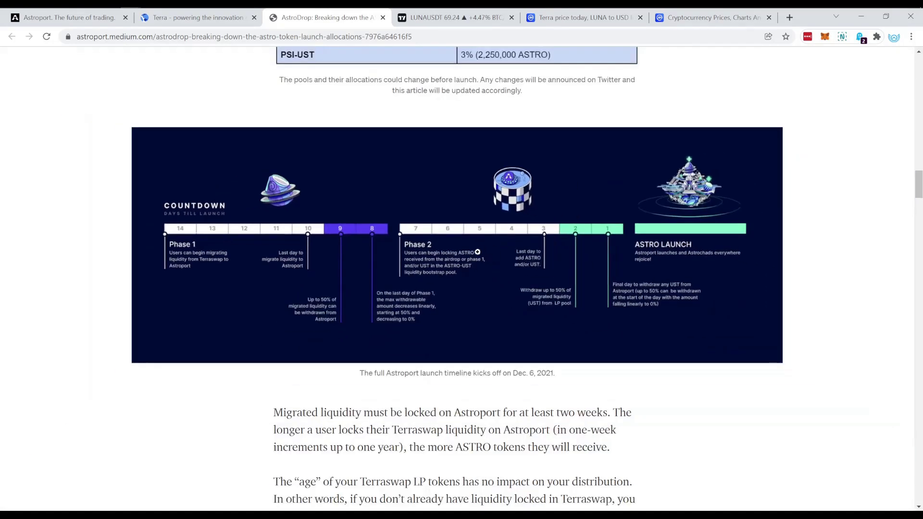
scroll(433, 251, "down", 3)
scroll(433, 251, "down", 1)
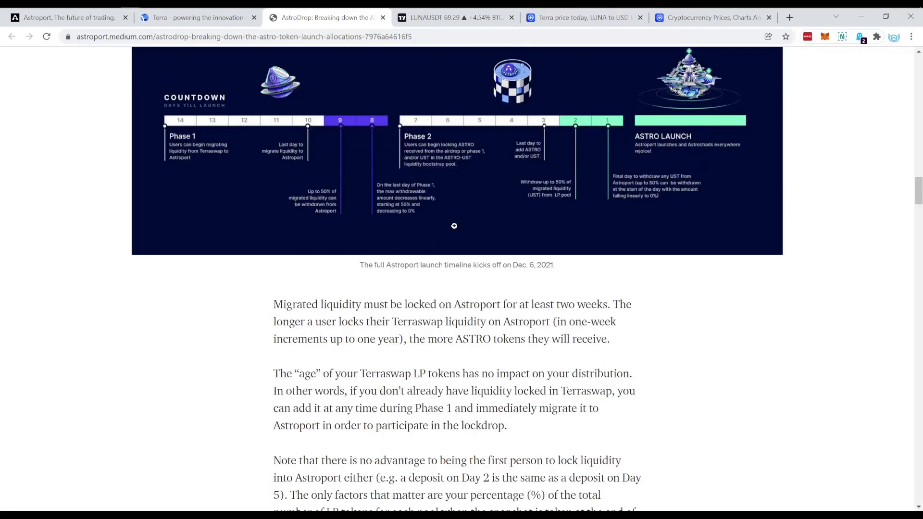
scroll(455, 225, "down", 3)
scroll(455, 226, "up", 1)
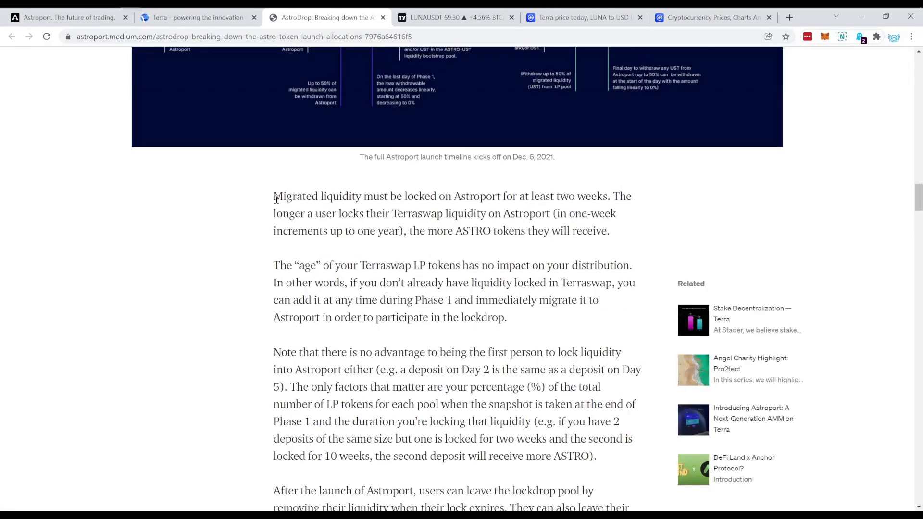
left_click_drag(273, 266, 438, 264)
left_click(439, 265)
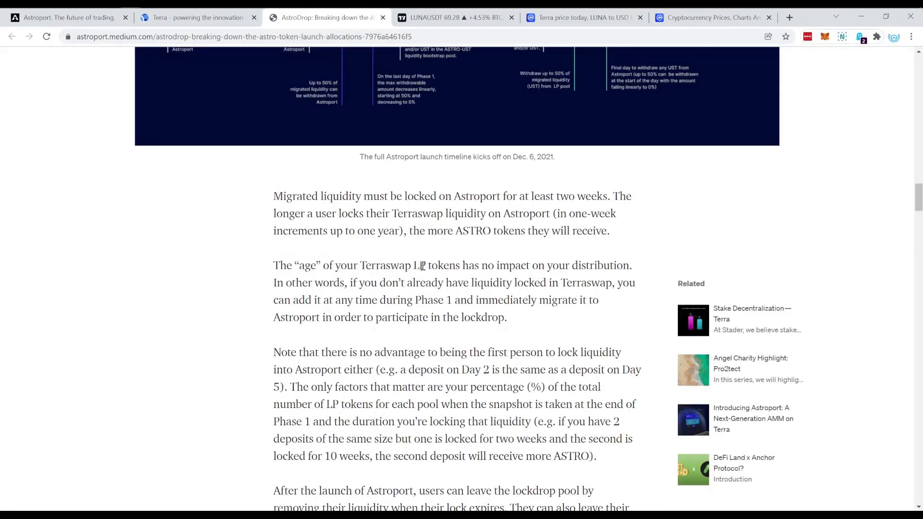
scroll(427, 237, "down", 1)
scroll(336, 225, "up", 4)
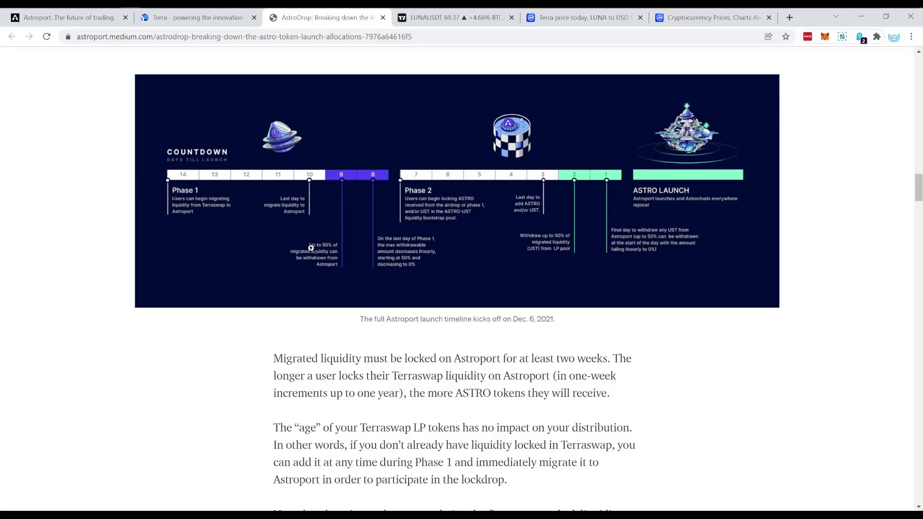
Step: Scroll through the Phase 2 section and back up toward Phase 1: The lockdrop
scroll(313, 251, "down", 20)
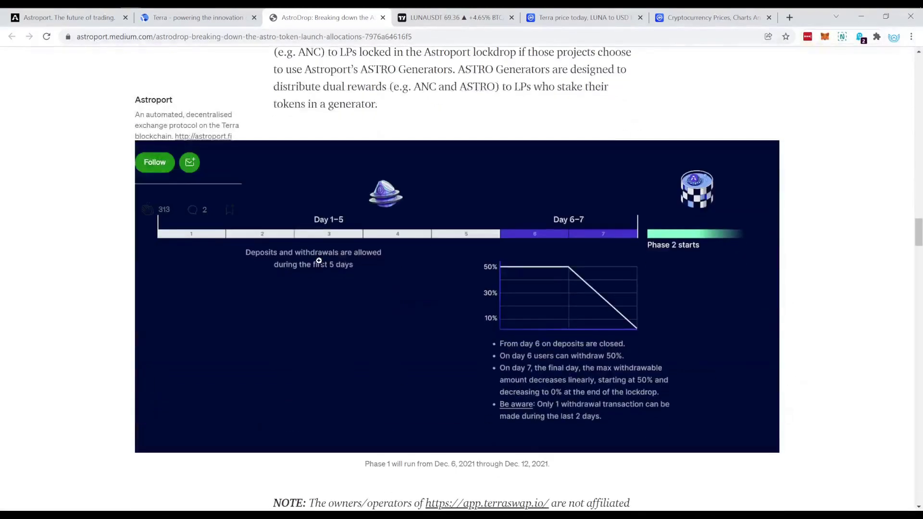
scroll(319, 261, "down", 8)
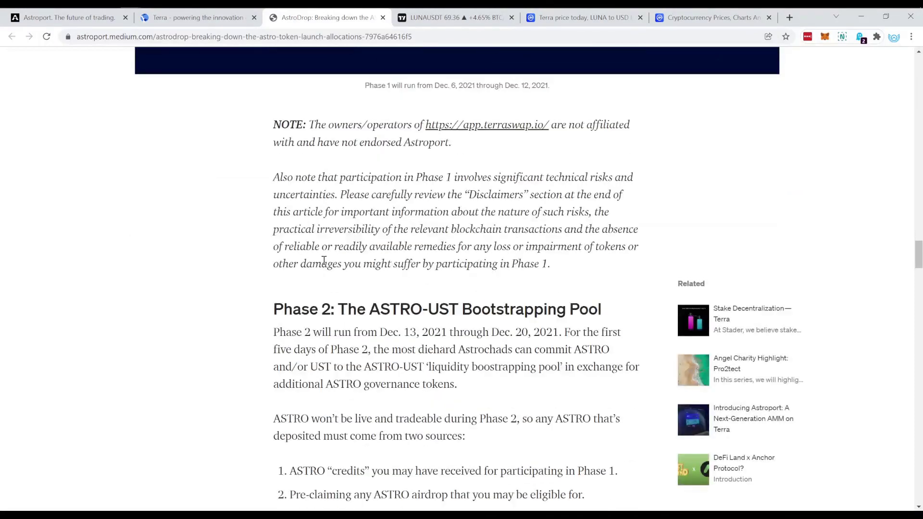
scroll(324, 262, "down", 4)
scroll(374, 299, "down", 2)
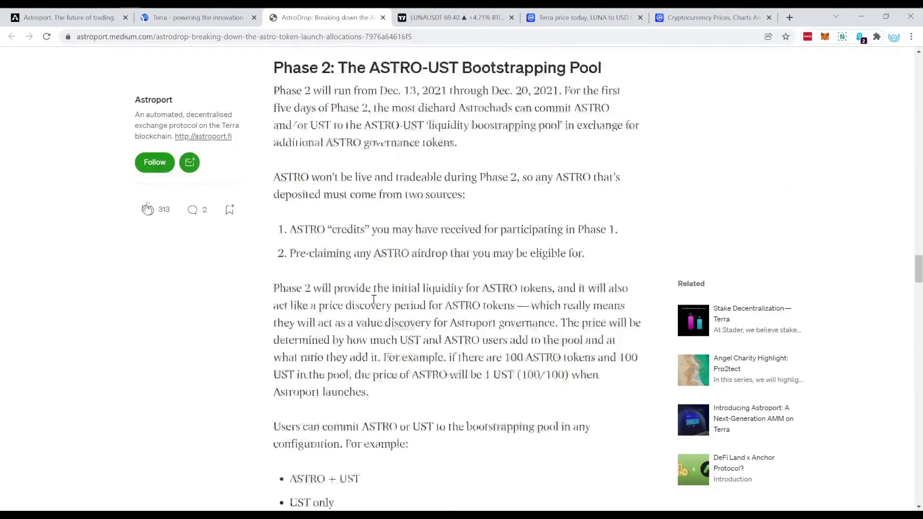
scroll(375, 300, "down", 4)
scroll(382, 278, "up", 8)
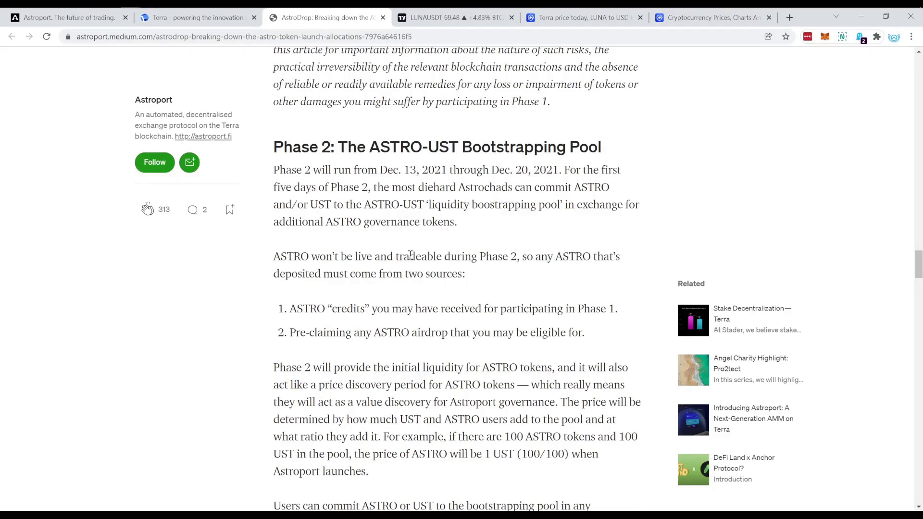
scroll(383, 267, "down", 10)
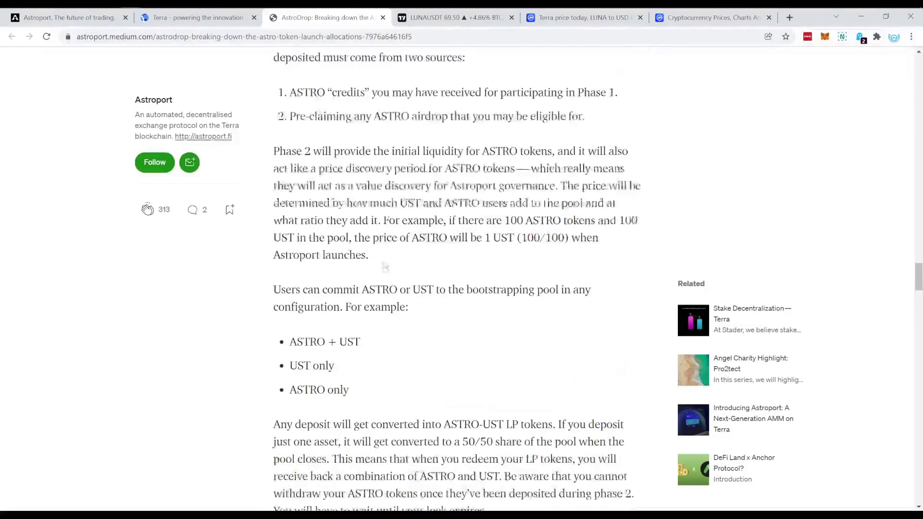
scroll(385, 271, "up", 15)
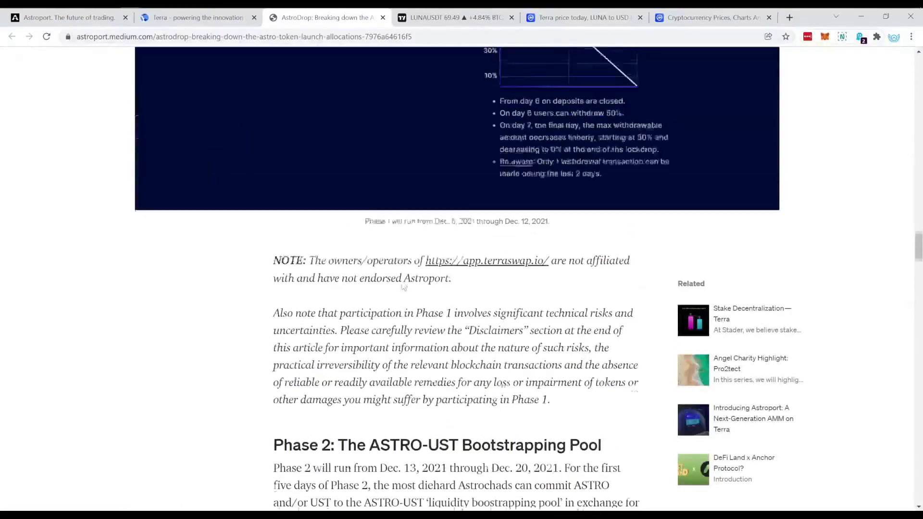
scroll(405, 288, "up", 20)
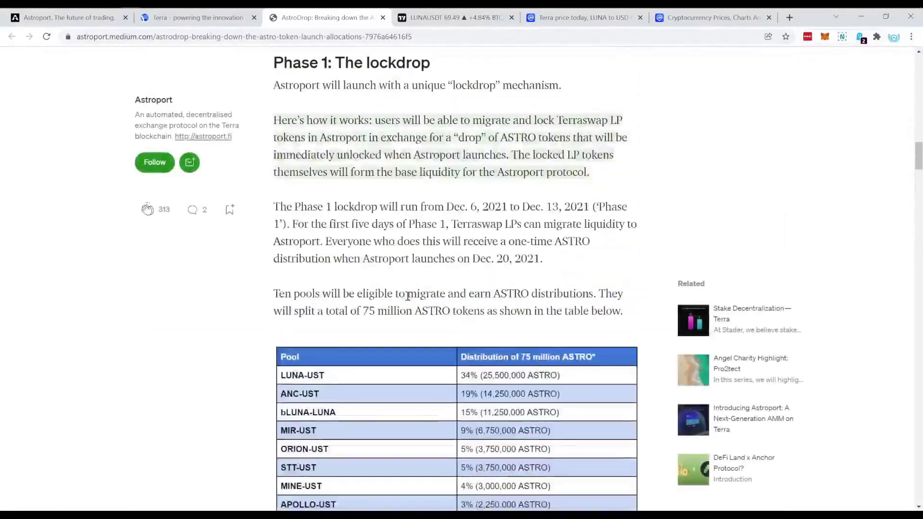
scroll(408, 306, "up", 4)
scroll(406, 288, "down", 12)
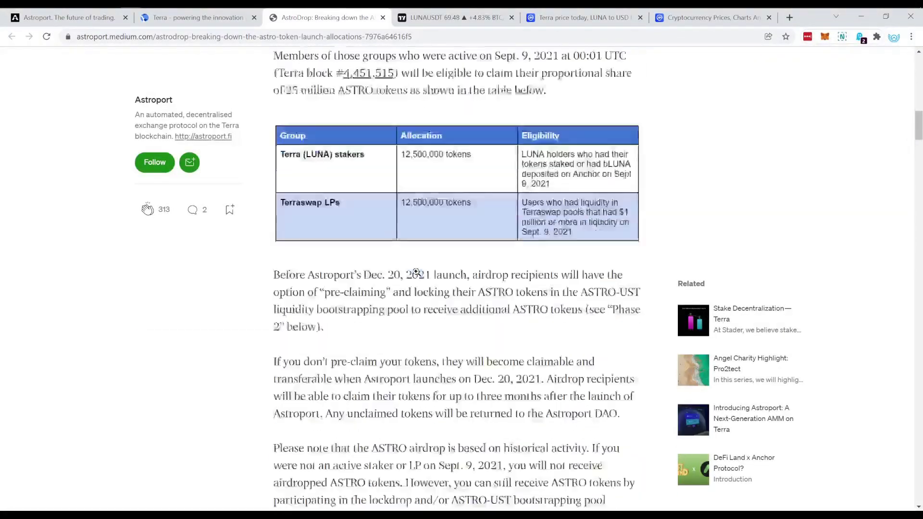
Step: Highlight the Phase 1 lockdrop heading and its start date, then review the pool allocations table
left_click_drag(287, 168, 408, 172)
left_click(421, 173)
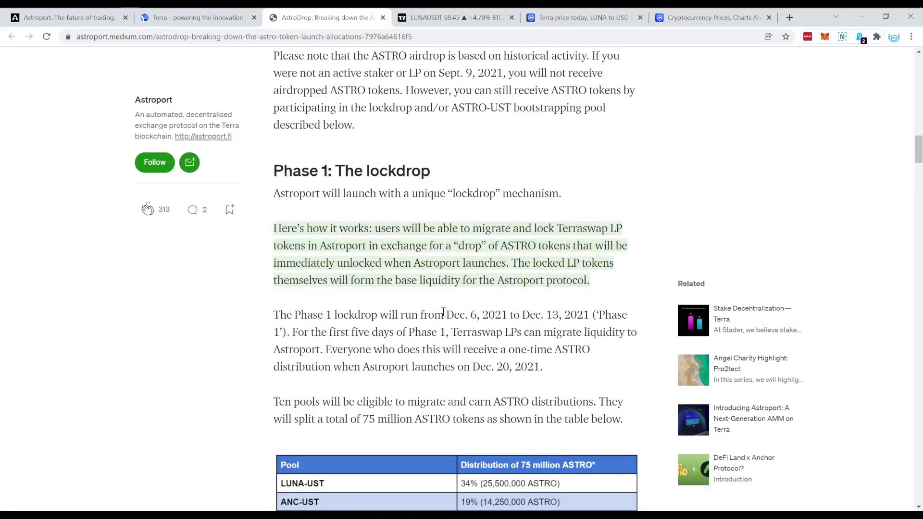
left_click_drag(445, 315, 498, 315)
left_click(511, 315)
scroll(497, 347, "down", 2)
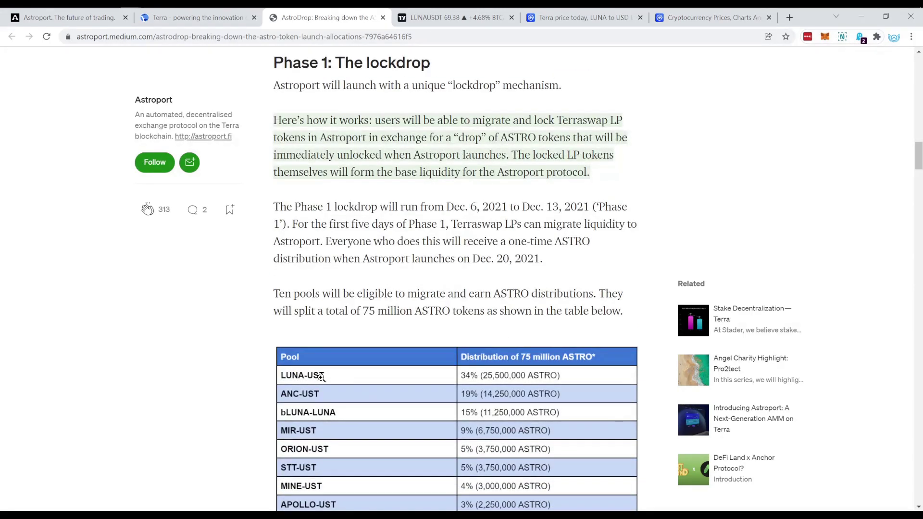
scroll(307, 457, "down", 1)
scroll(406, 280, "up", 1)
Step: Highlight the word ASTRO before the distributions text and dismiss its selection popup
left_click_drag(493, 293, 531, 294)
left_click(511, 291)
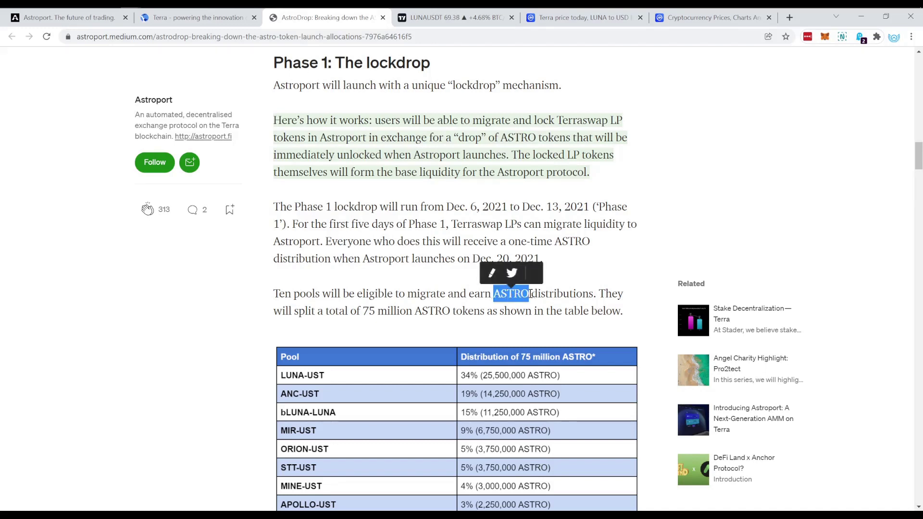
left_click(531, 294)
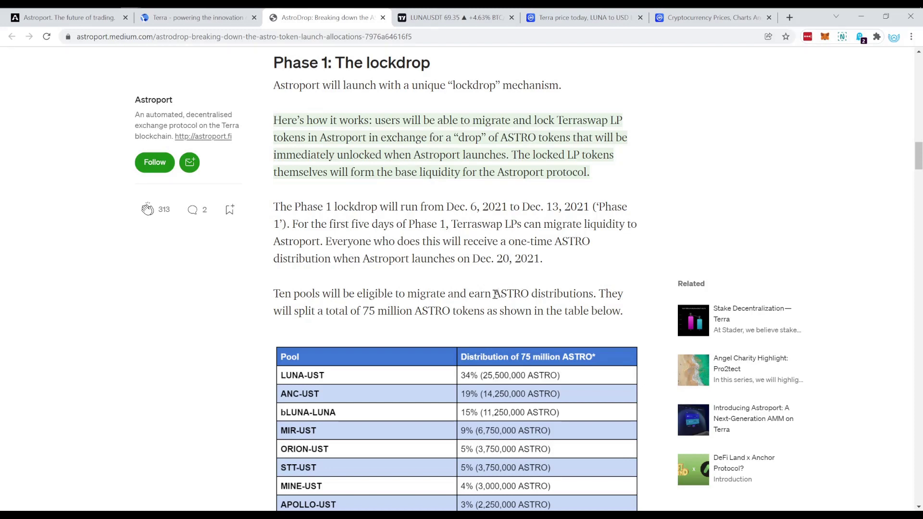
left_click_drag(495, 294, 532, 293)
left_click(549, 287)
Step: Flip between the CoinMarketCap, terra.money and Astroport tabs, ending on Terra's price page
left_click(533, 18)
mouse_move(194, 219)
scroll(194, 220, "down", 1)
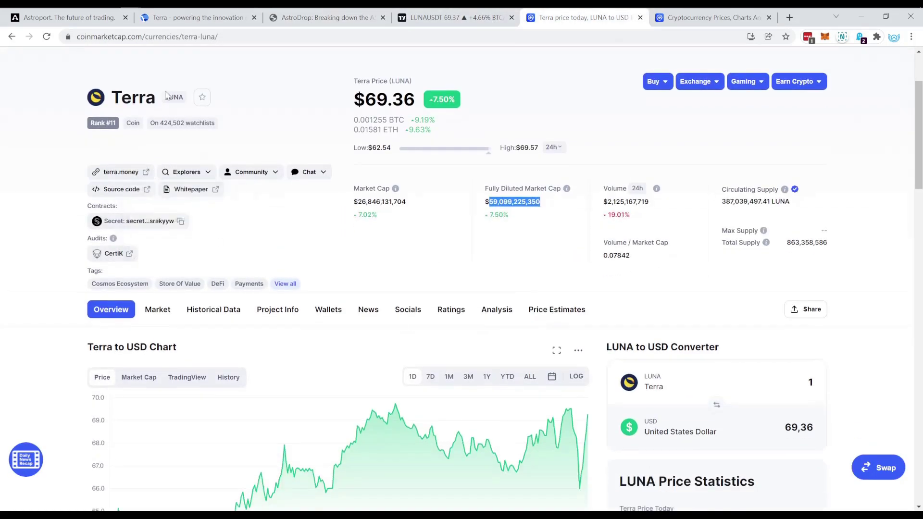
left_click(199, 17)
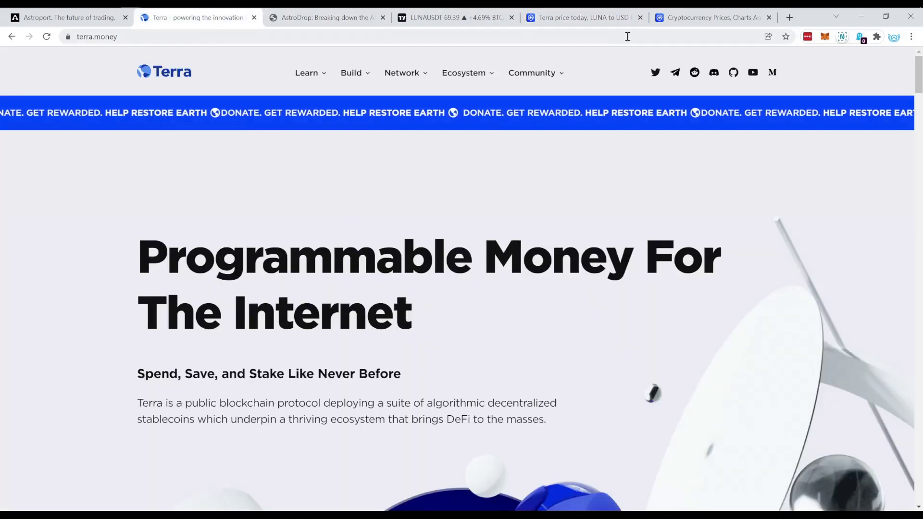
left_click(597, 24)
key("ctrl+1")
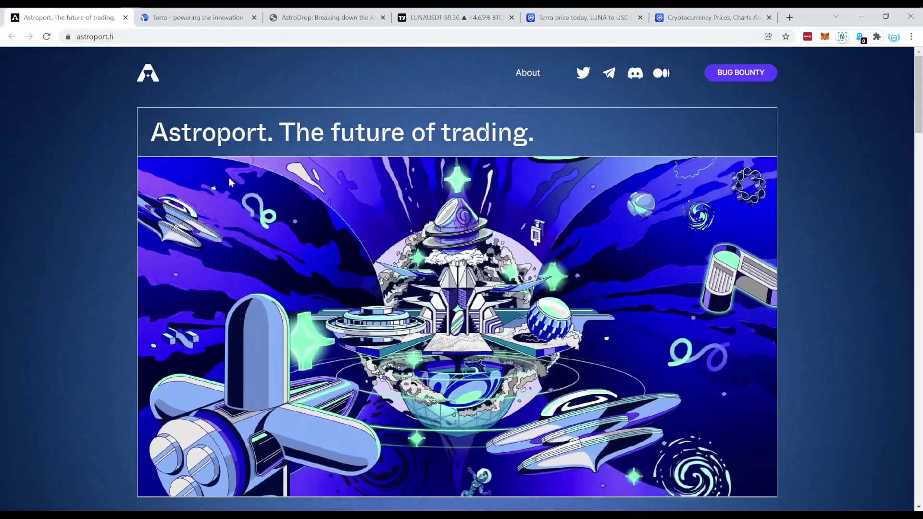
left_click(569, 15)
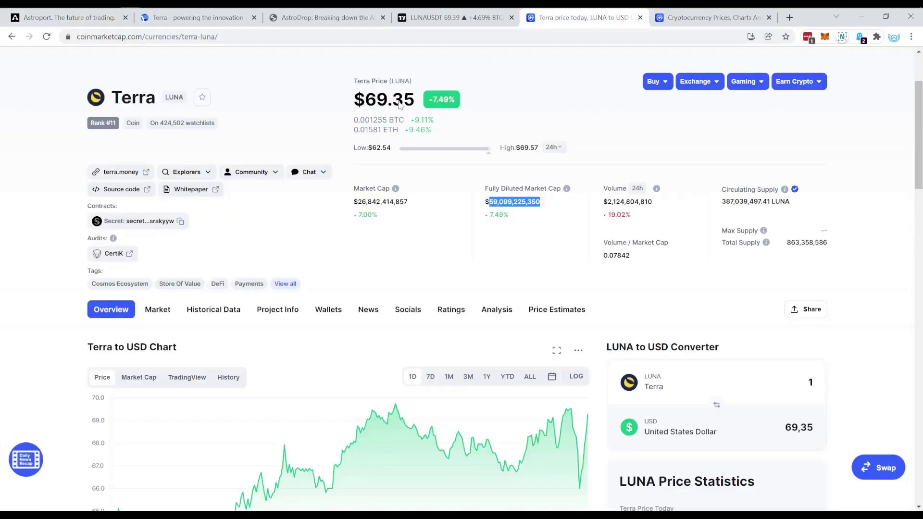
Step: Select the coin name Terra and its LUNA ticker on CoinMarketCap
double_click(121, 98)
left_click(148, 81)
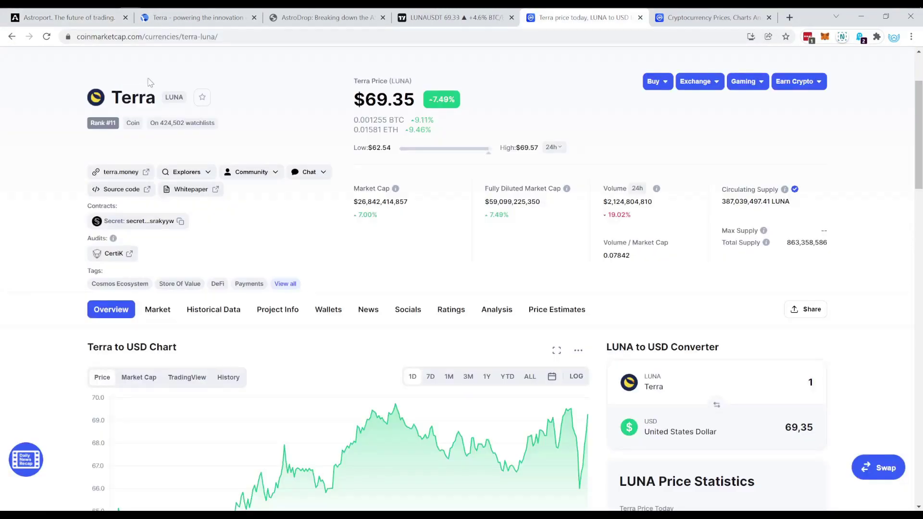
double_click(174, 97)
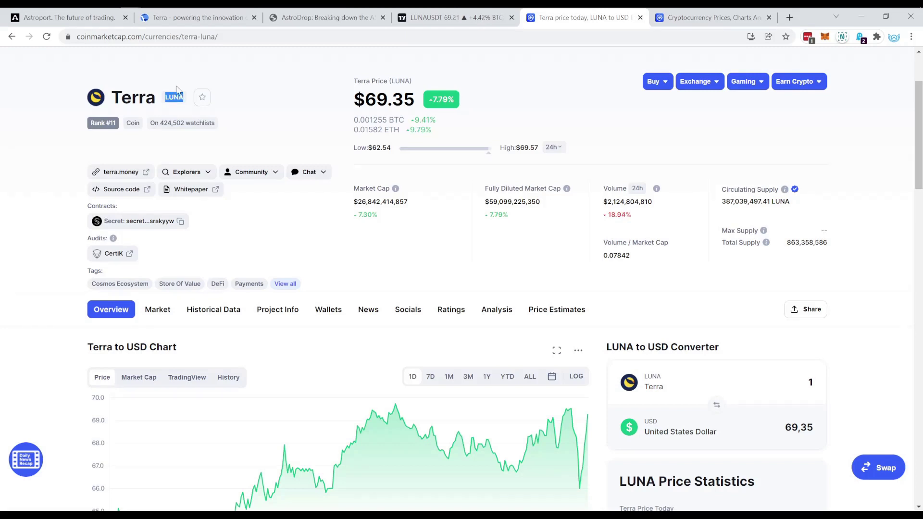
left_click(279, 80)
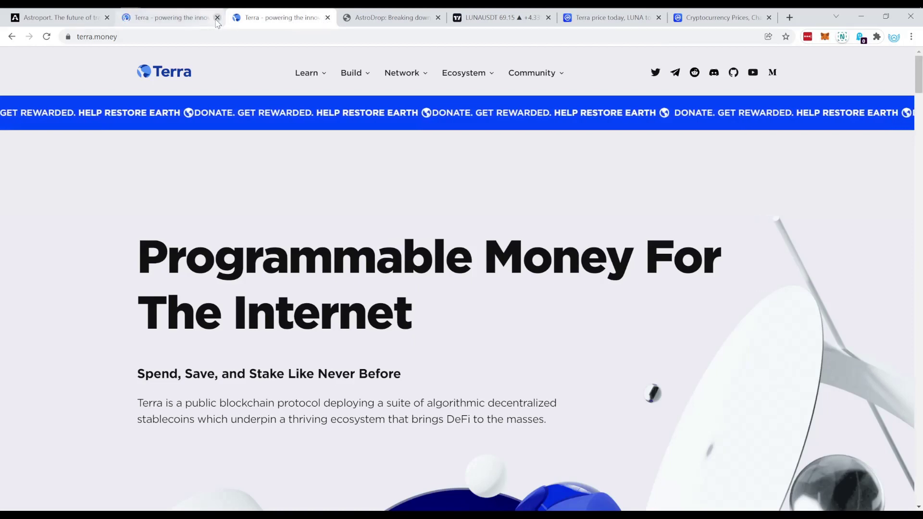
Step: Close the duplicate Terra tab and open terra.money's Learn menu toward its Chrome Extension link
left_click(217, 19)
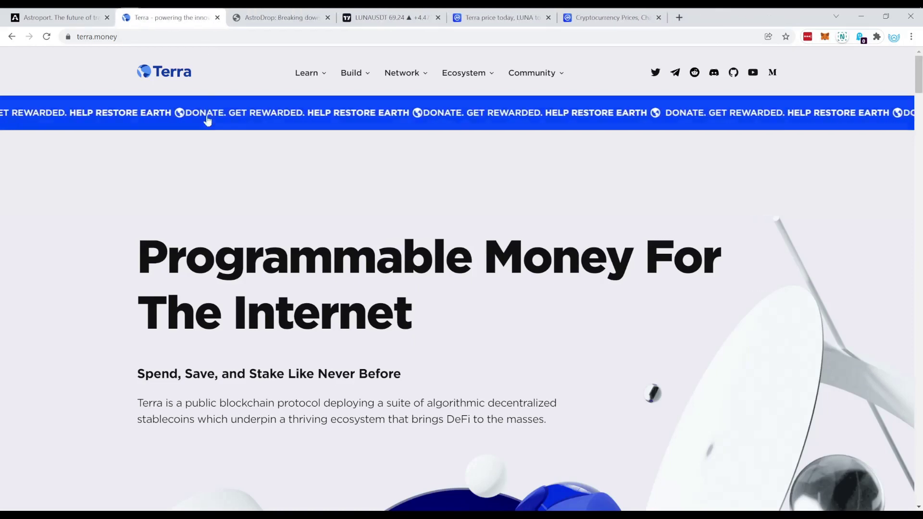
left_click(94, 37)
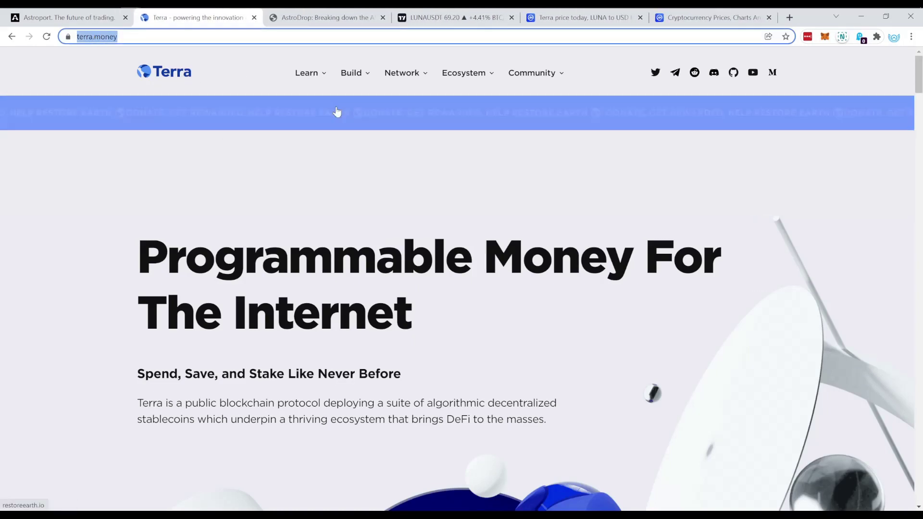
left_click(317, 75)
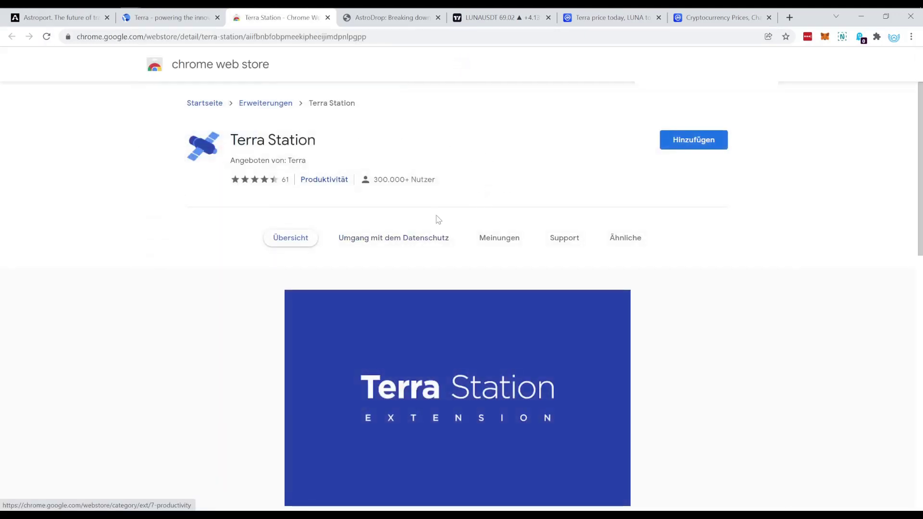
Step: Add Terra Station via Hinzufügen and Erweiterung hinzufügen, then close the Web Store tab
scroll(439, 229, "down", 2)
scroll(445, 222, "up", 2)
left_click(680, 142)
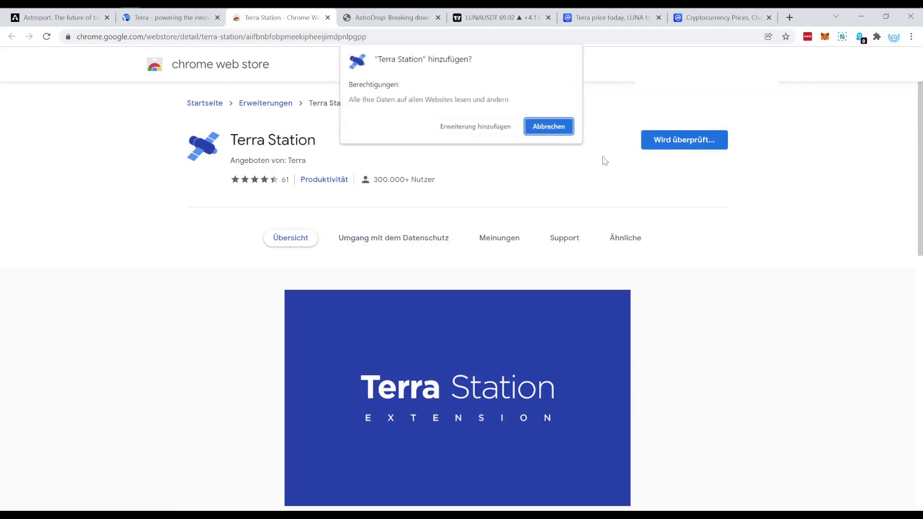
left_click(455, 127)
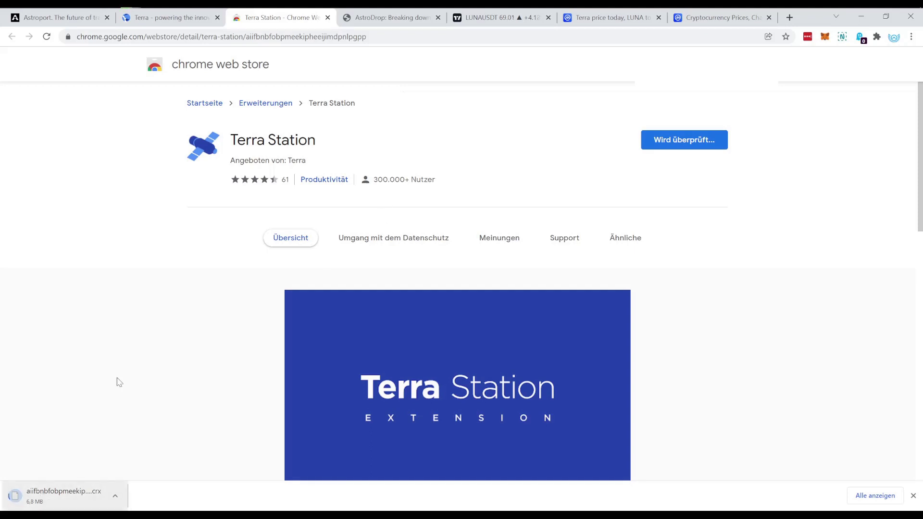
left_click(327, 17)
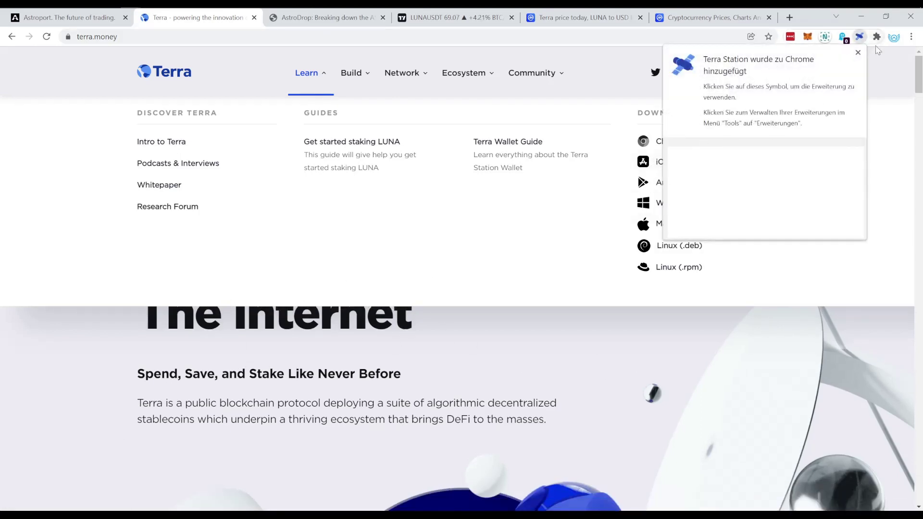
Step: Pin Terra Station to the Chrome toolbar and bring up its Mainnet Welcome screen
left_click(857, 52)
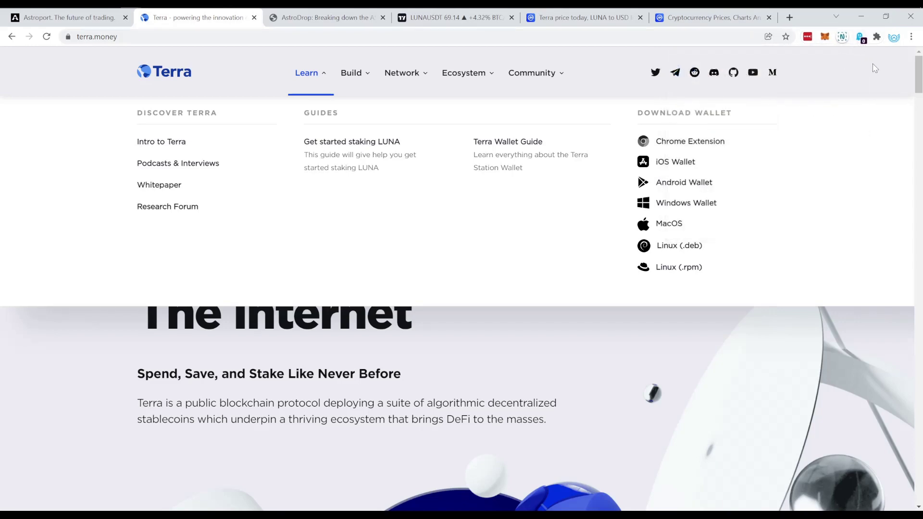
left_click(877, 38)
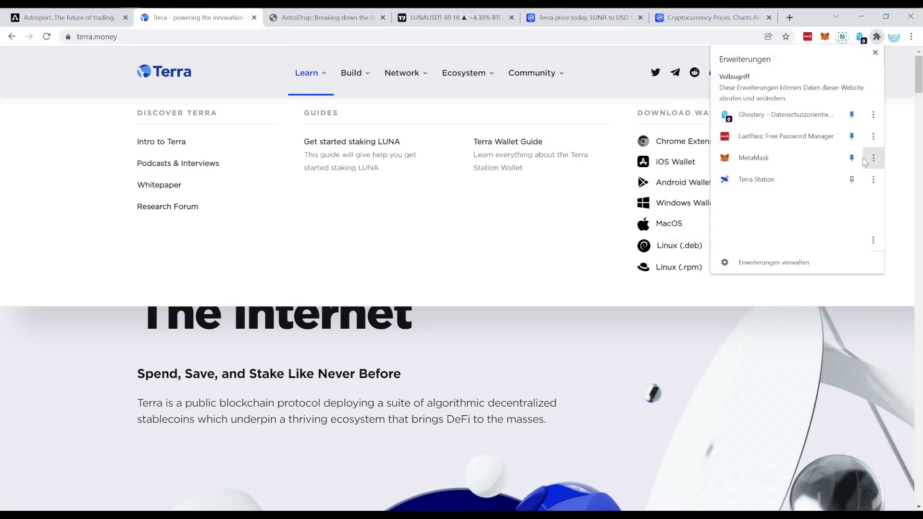
left_click(854, 181)
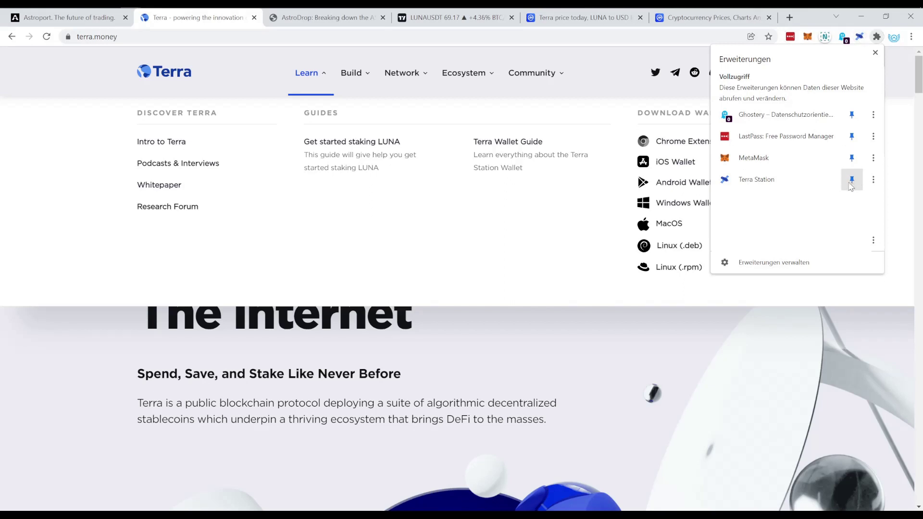
left_click(860, 37)
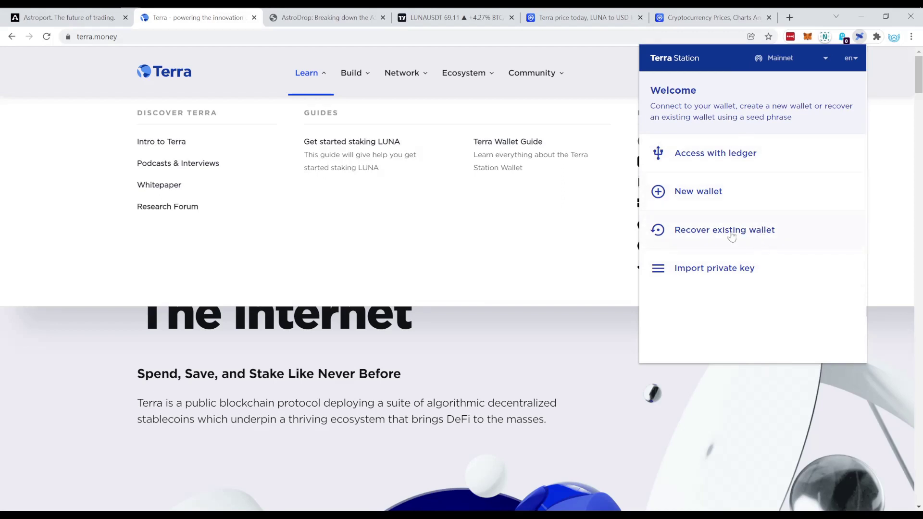
Step: Start a new wallet and name it terra1
left_click(705, 197)
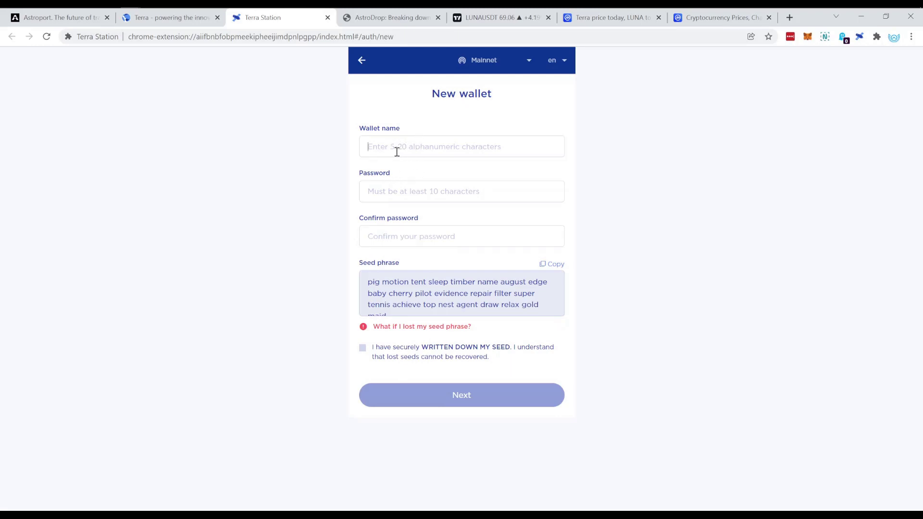
type("123456789")
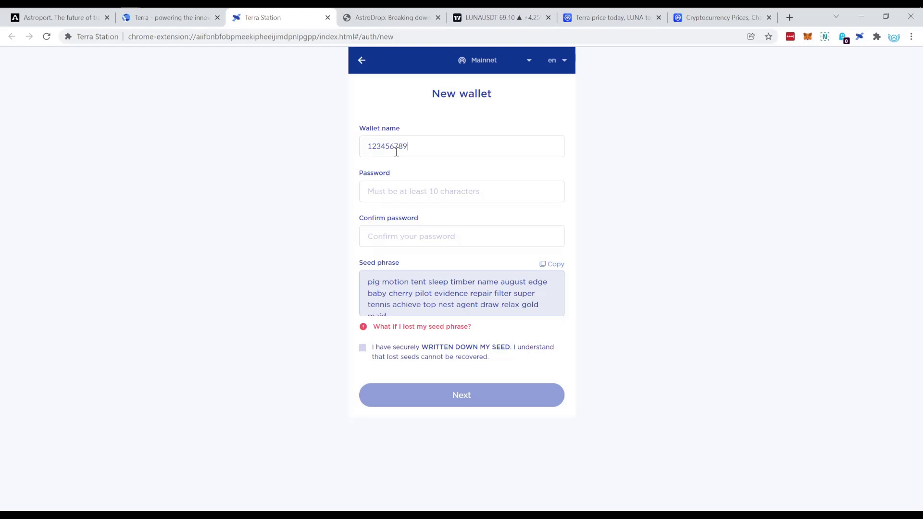
left_click_drag(467, 146, 357, 150)
type("t")
key("BackSpace")
type("terra1")
Step: Enter a first password and confirmation, which are flagged as too short and mismatched
left_click(406, 188)
type("•")
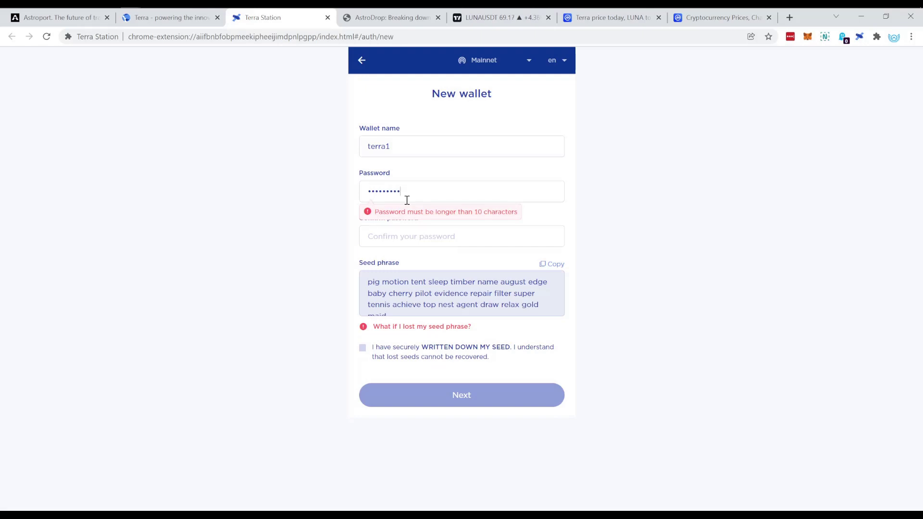
type("••••••••••")
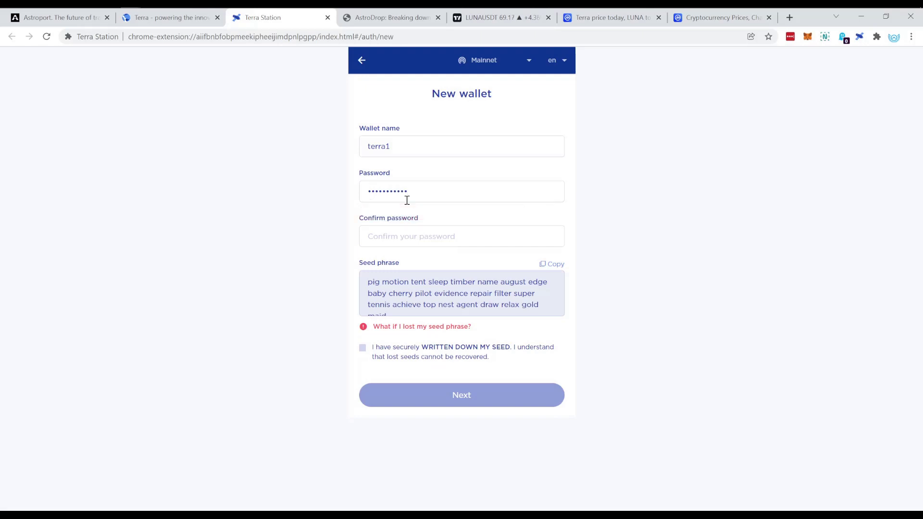
left_click(408, 243)
type("••••••••")
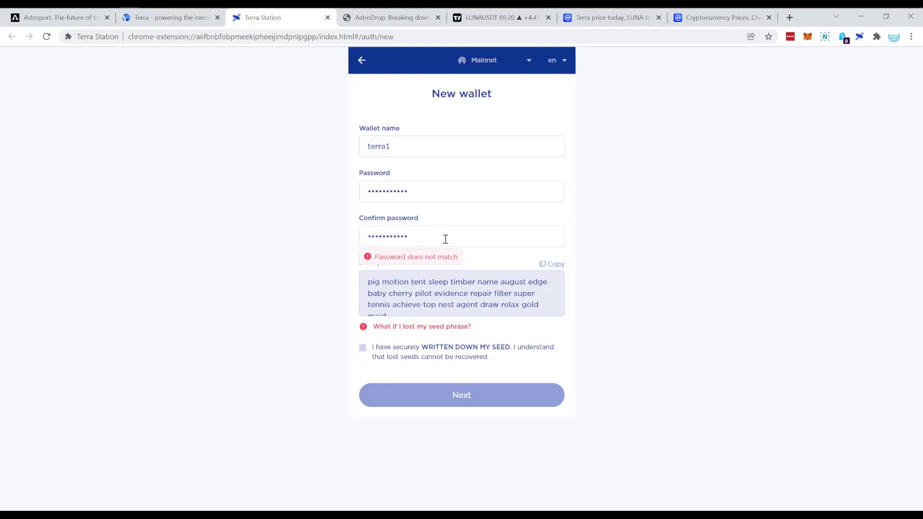
key("ctrl+a")
left_click_drag(414, 191, 360, 191)
double_click(416, 236)
key("ctrl+v")
left_click_drag(421, 146, 346, 144)
double_click(426, 197)
Step: Extend the wallet name to terra1231 and retype the password and its confirmation
type("123456")
double_click(425, 237)
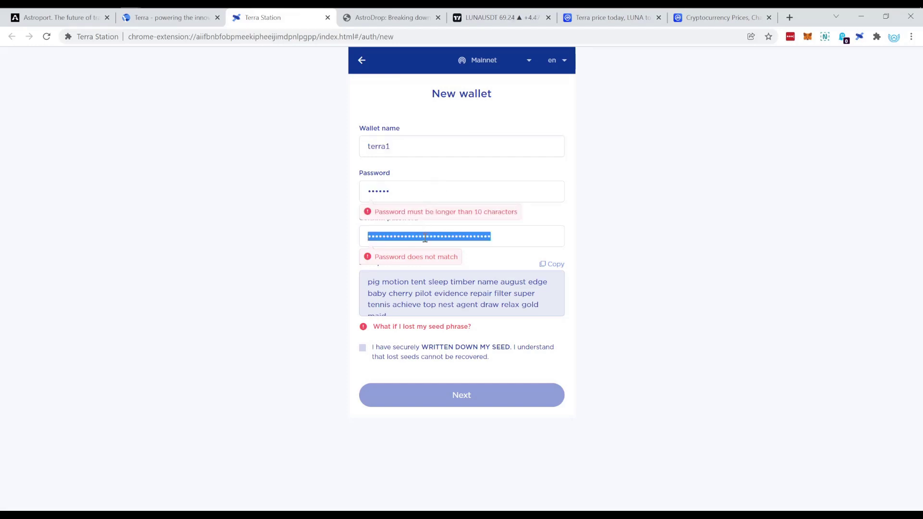
left_click(406, 145)
type("231")
left_click_drag(414, 144, 358, 146)
double_click(438, 193)
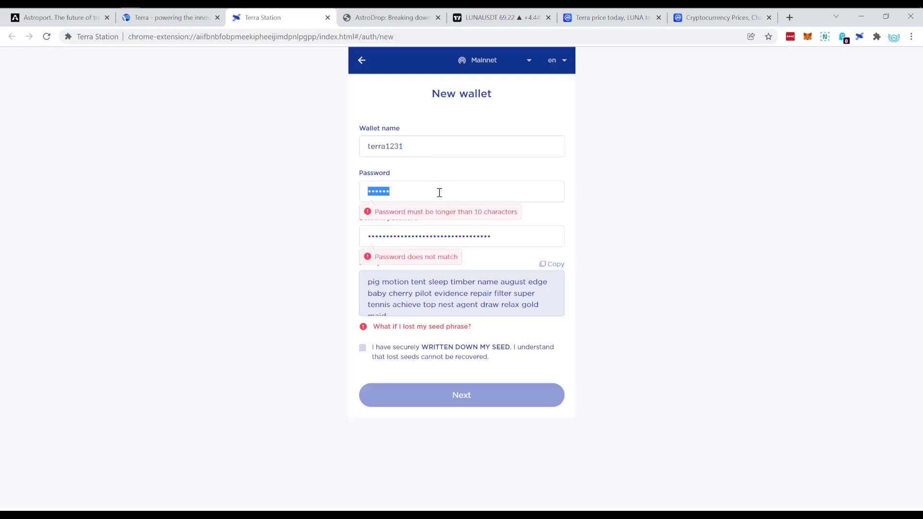
type("123456789")
double_click(431, 236)
type("123456789")
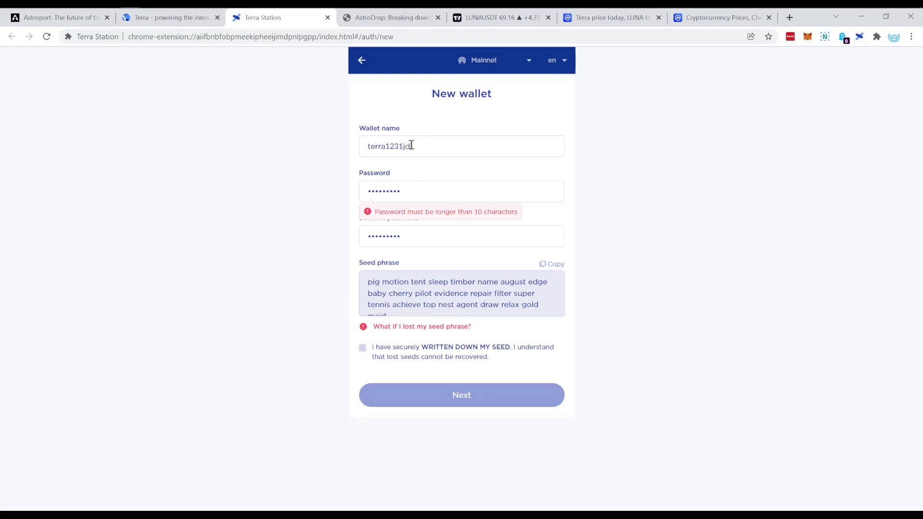
Step: Lengthen the password and retype the confirmation entry
left_click_drag(442, 146, 325, 147)
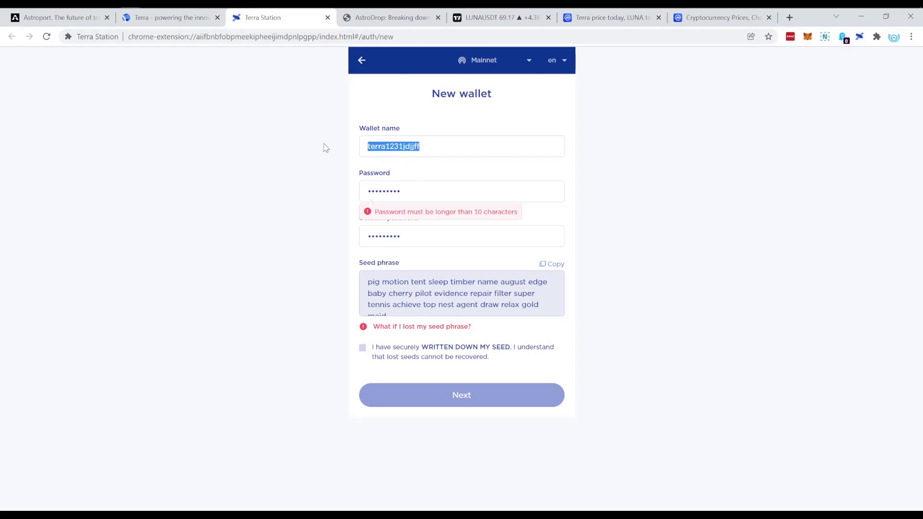
left_click(403, 193)
type("123456")
left_click_drag(427, 231, 399, 230)
type("123456789123456")
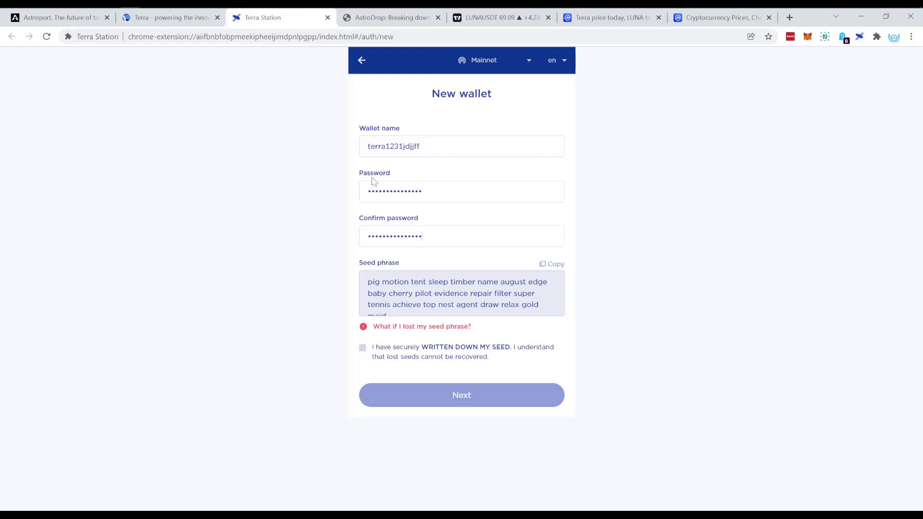
Step: Rename the wallet to terra1231jdjjffx and paste one copied value into both password fields
left_click(436, 145)
type("xdf")
left_click_drag(437, 145, 335, 154)
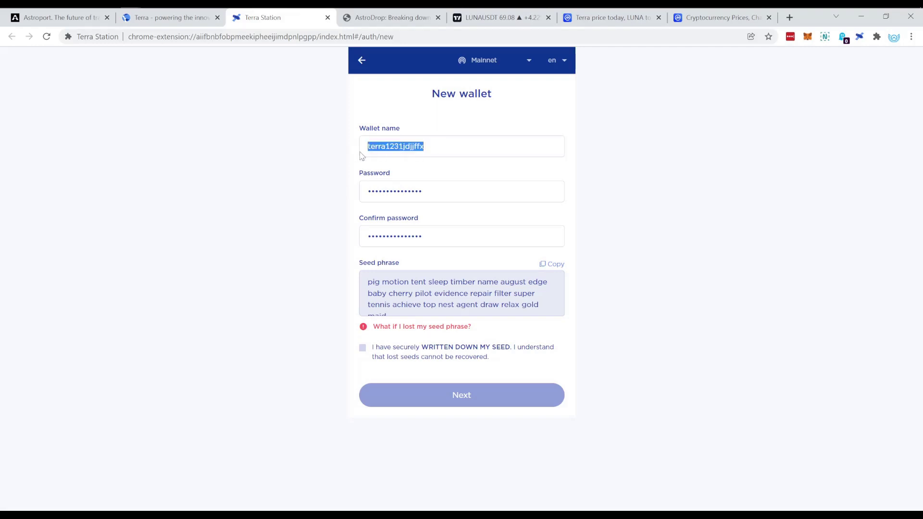
left_click(395, 190)
double_click(416, 145)
key("ctrl+c")
left_click_drag(448, 194, 348, 196)
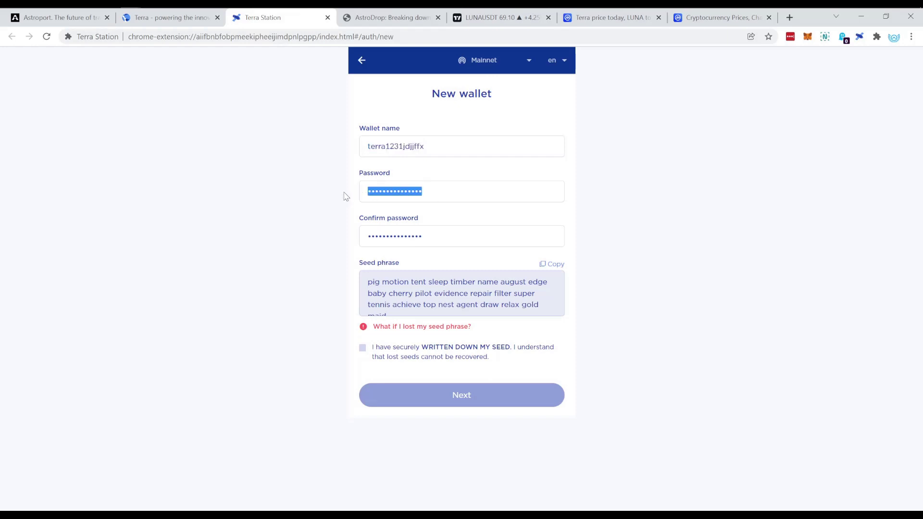
key("ctrl+v")
left_click_drag(446, 233, 361, 234)
key("ctrl+v")
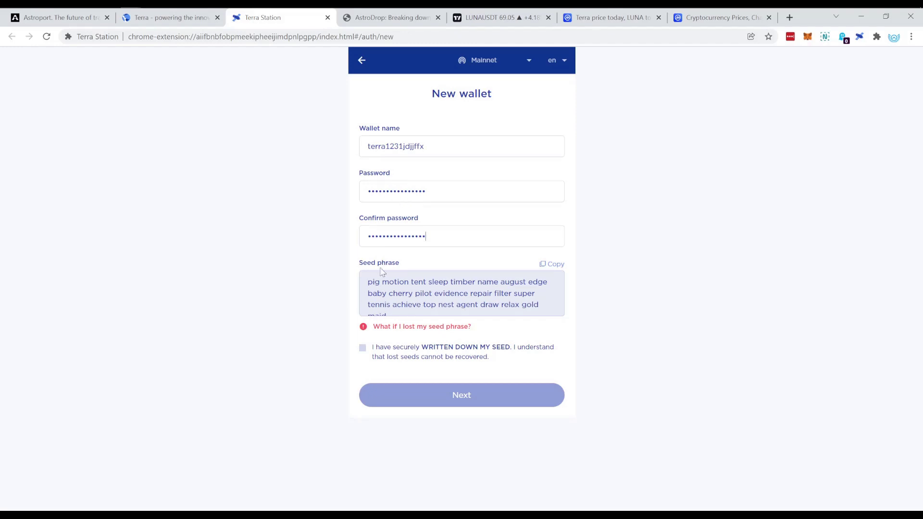
Step: Select the seed phrase to review it and tick 'I have securely written down my seed'
left_click_drag(368, 282, 531, 310)
left_click(447, 292)
scroll(465, 286, "up", 1)
left_click_drag(369, 282, 487, 313)
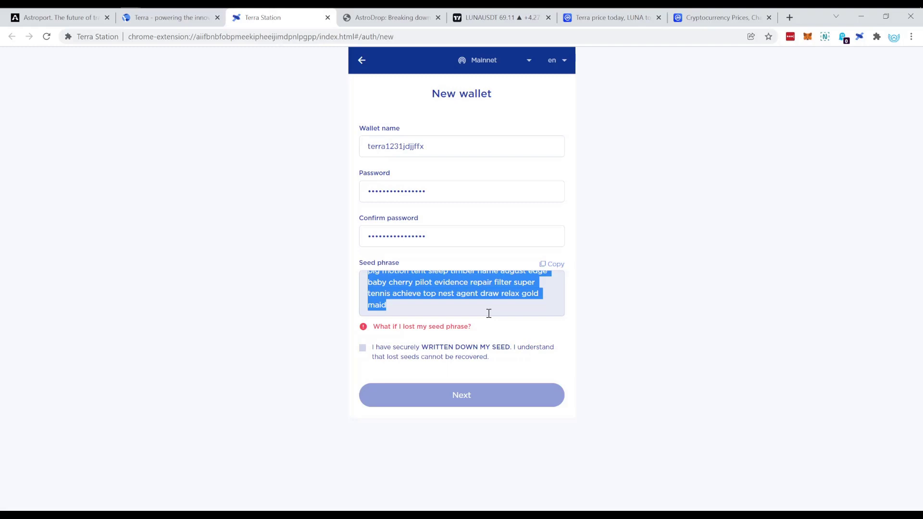
left_click_drag(487, 303, 473, 284)
left_click(519, 295)
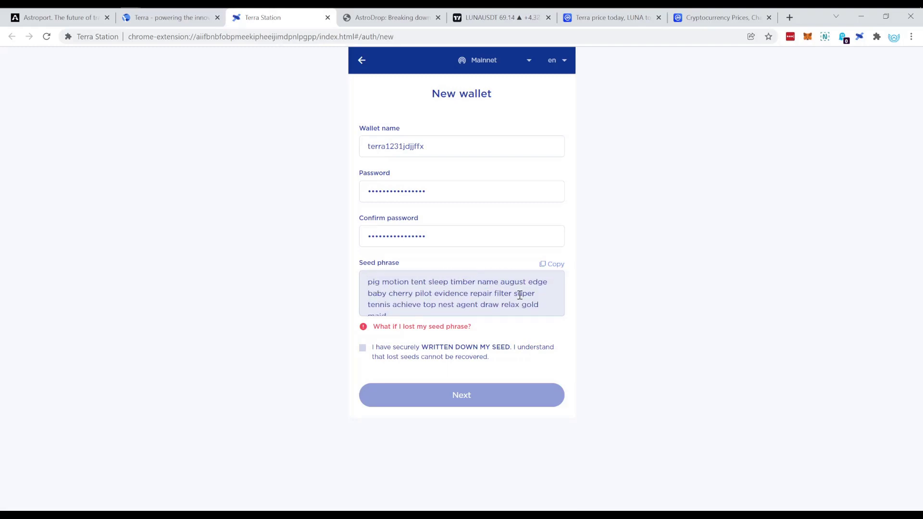
left_click_drag(368, 283, 437, 309)
left_click(411, 287)
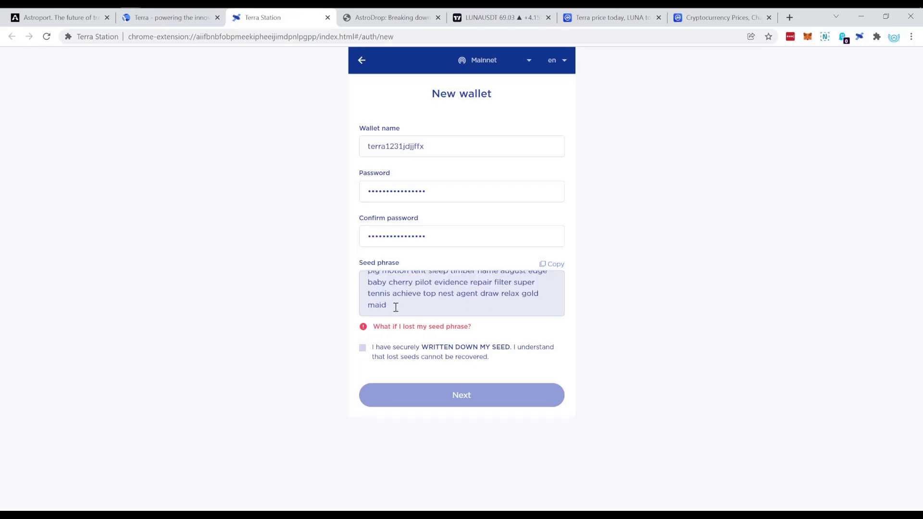
scroll(404, 311, "up", 1)
left_click_drag(374, 287, 441, 314)
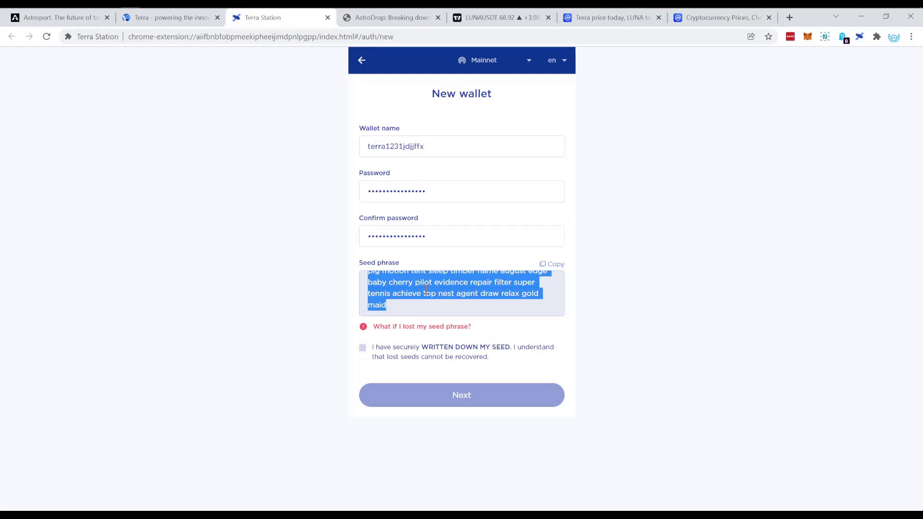
left_click(426, 288)
left_click(362, 348)
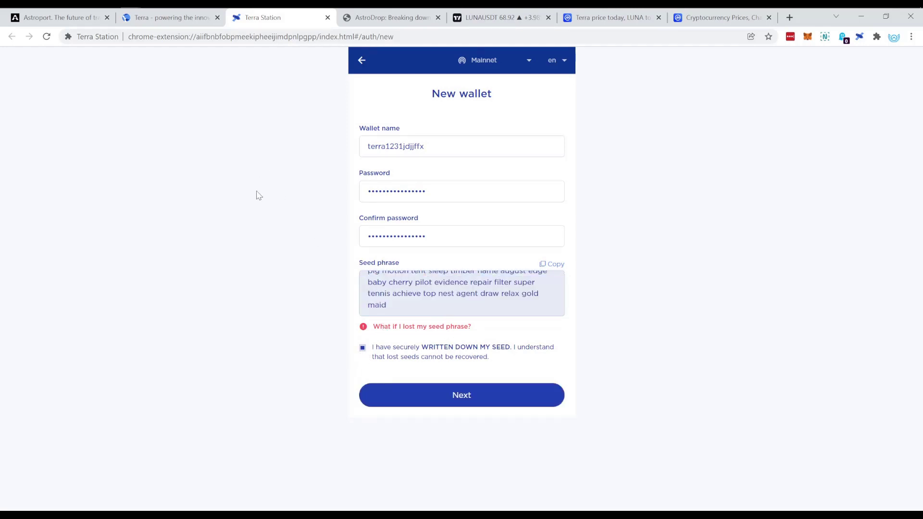
Step: Paste the copied seed phrase into a new DuckDuckGo tab and return to the wallet form
right_click(221, 185)
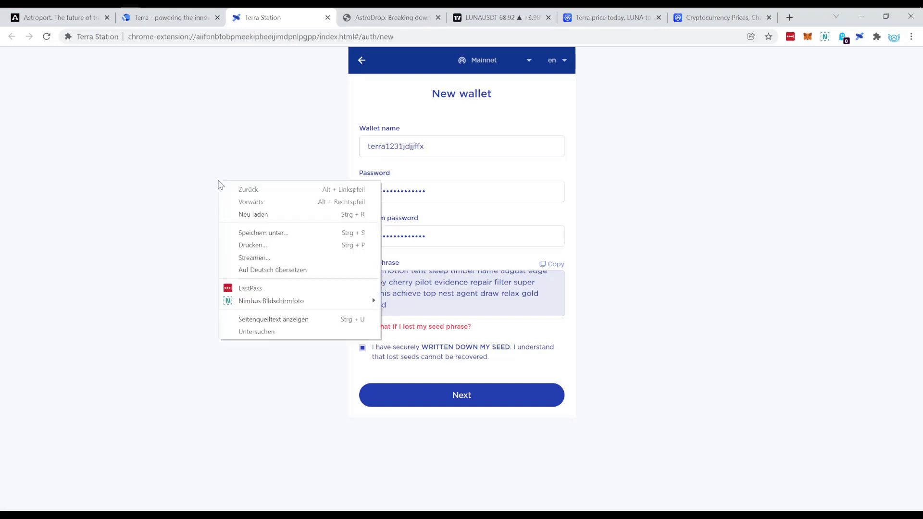
left_click(188, 270)
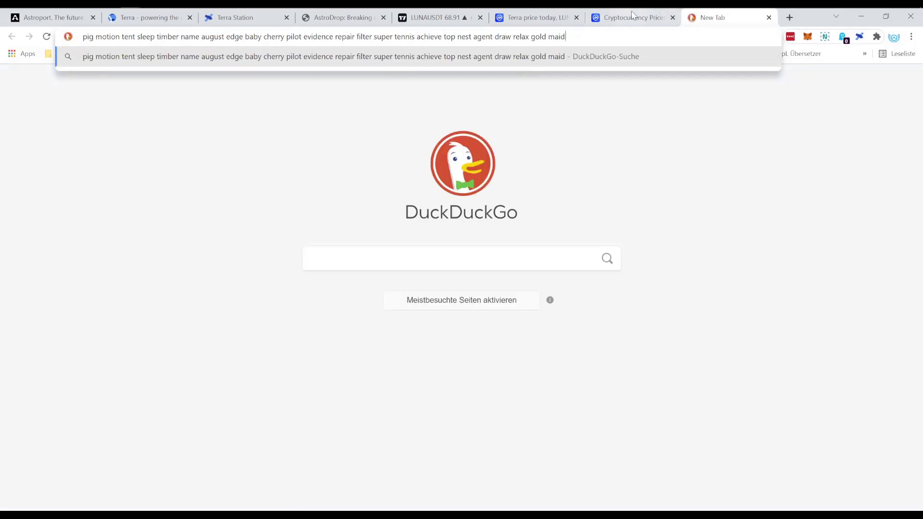
left_click(631, 15)
key("ctrl+3")
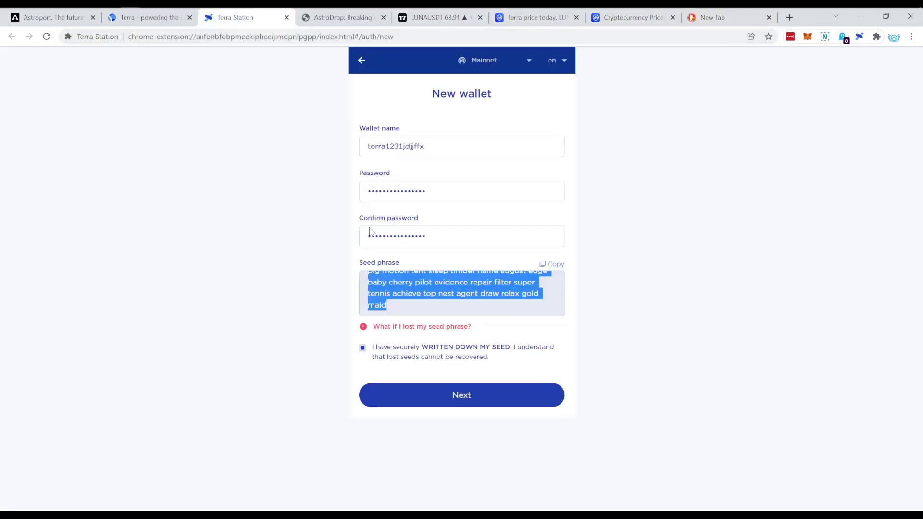
left_click(447, 298)
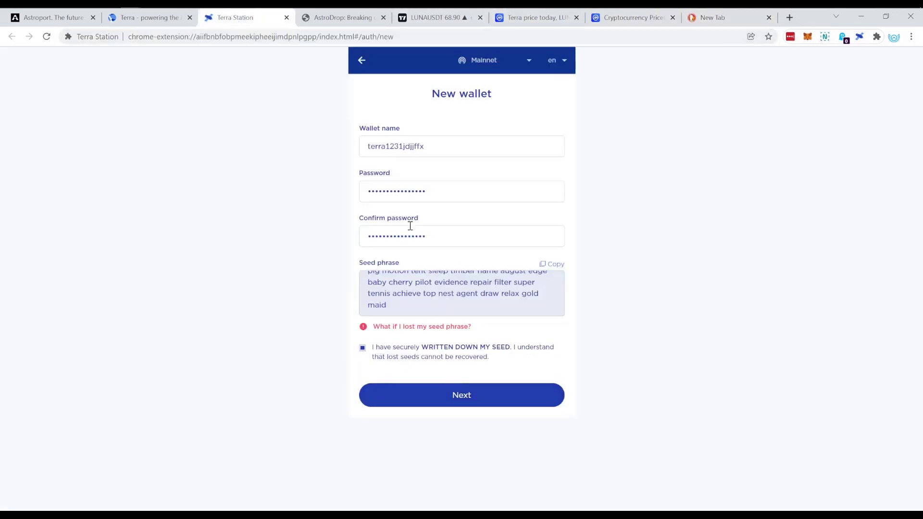
double_click(417, 148)
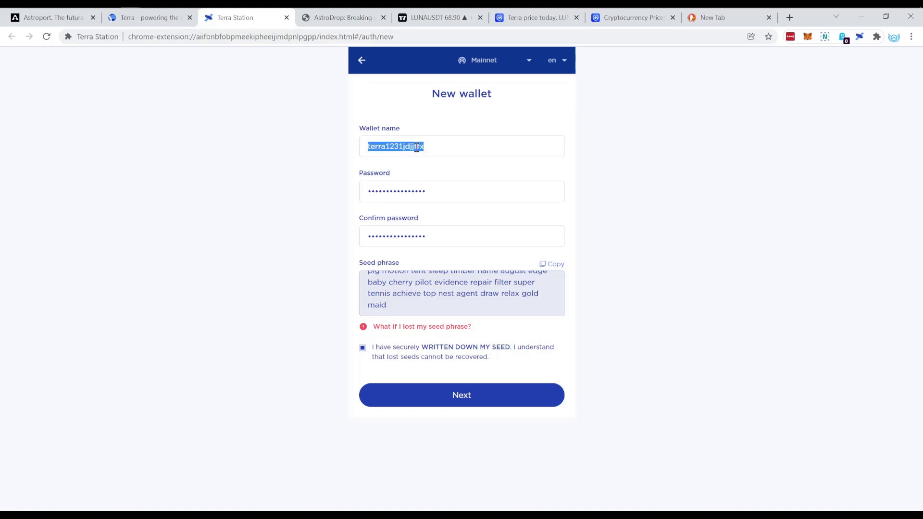
Step: Move on to seed confirmation and pick the 2nd seed word from the saved phrase
left_click(473, 409)
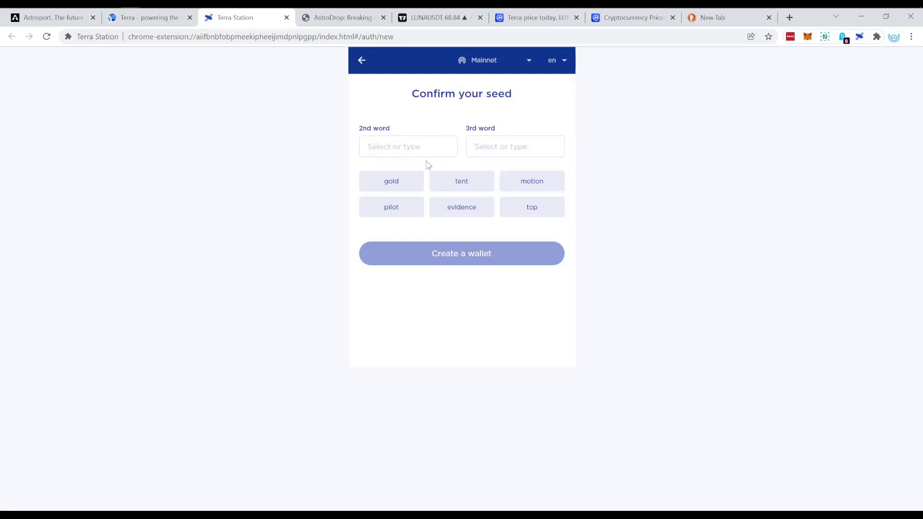
left_click_drag(371, 129, 410, 128)
left_click(402, 142)
left_click(711, 17)
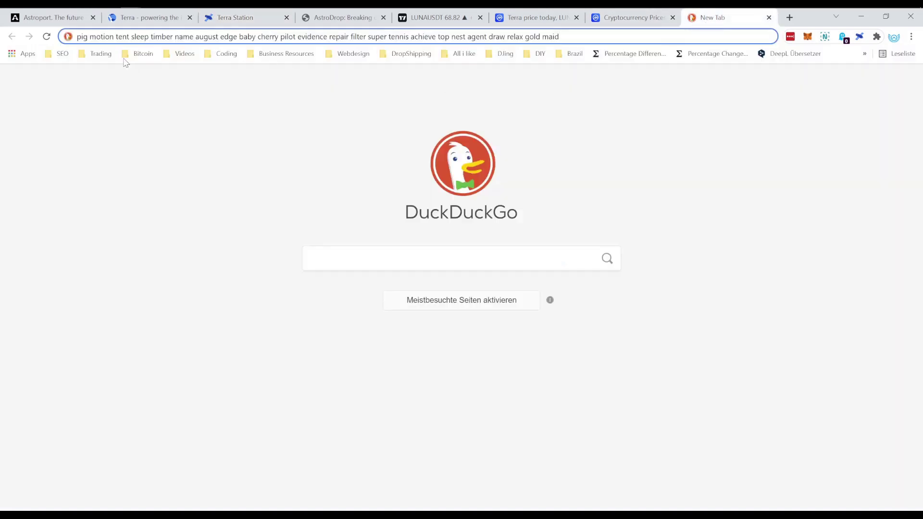
left_click(146, 21)
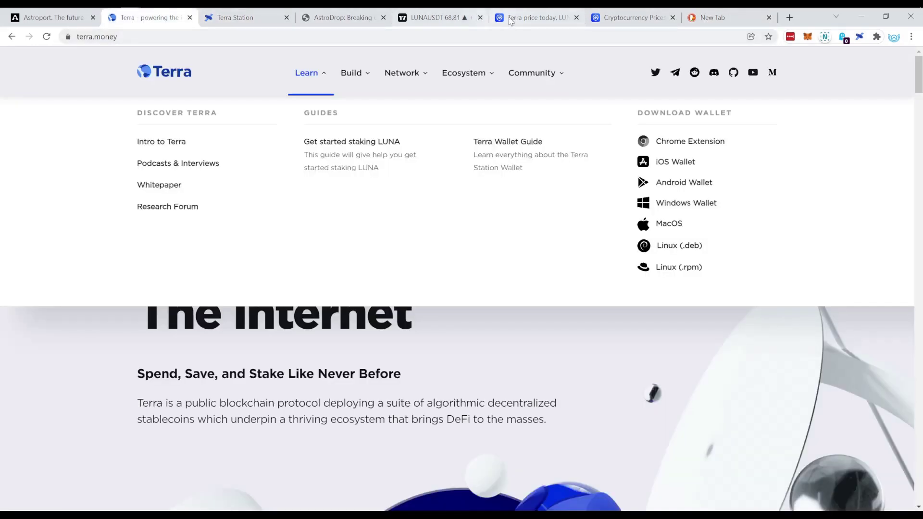
left_click(243, 20)
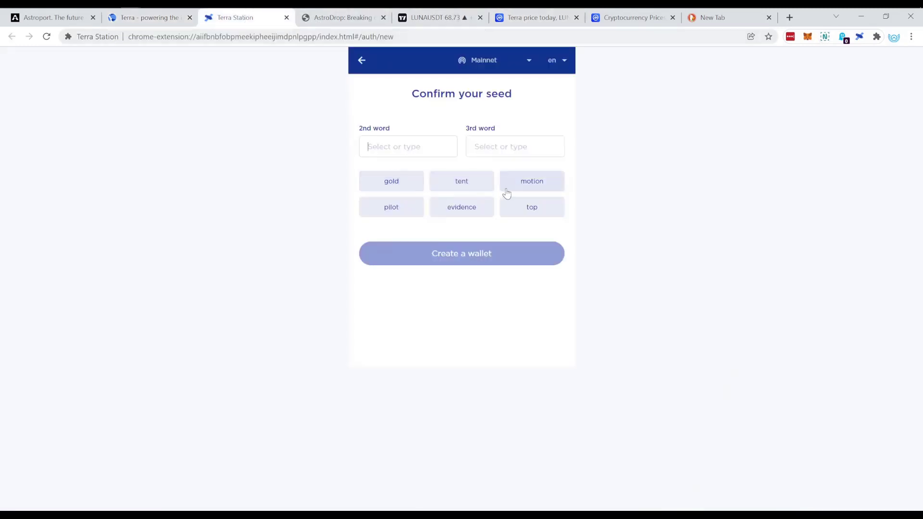
left_click(539, 188)
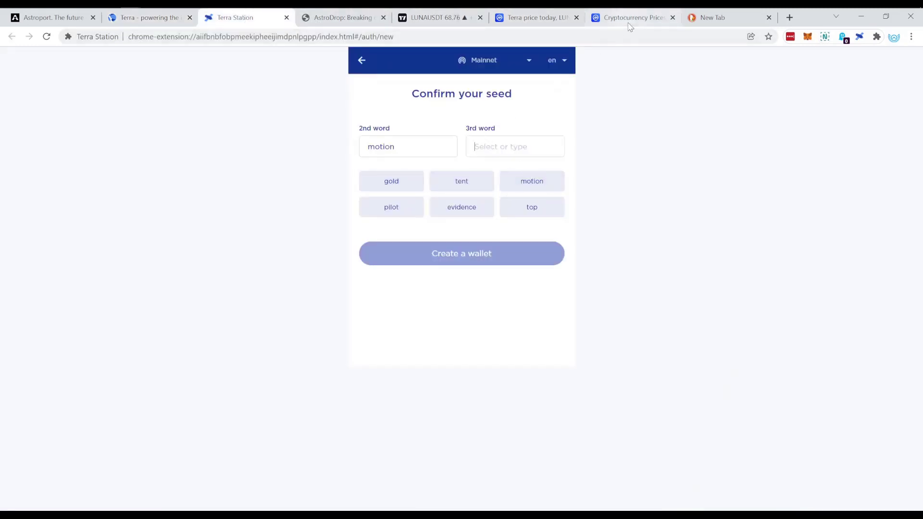
Step: Pick the matching 3rd seed word and create the terra1231jdjjffx wallet
left_click(721, 18)
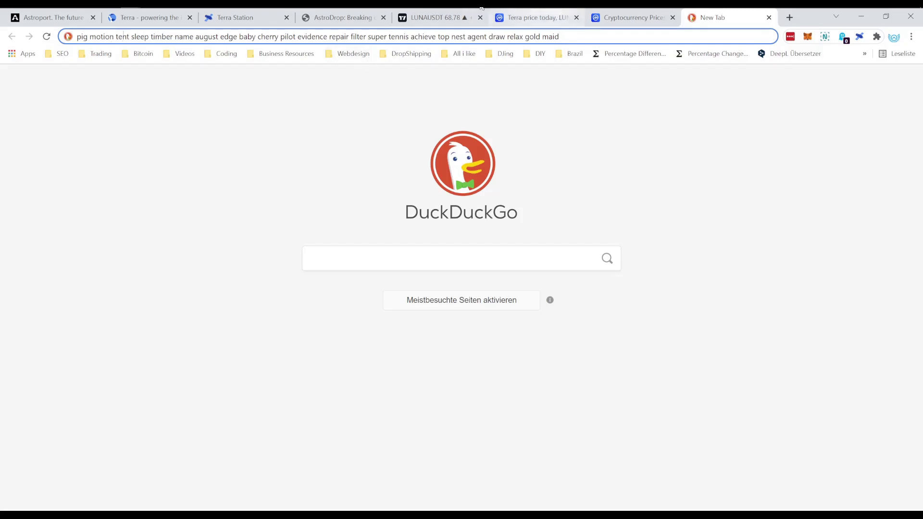
left_click(238, 18)
left_click(478, 188)
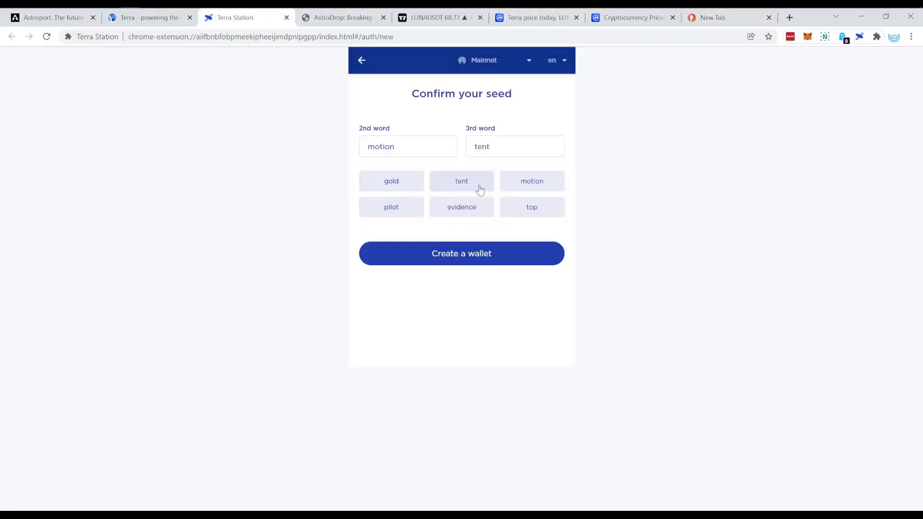
left_click(478, 263)
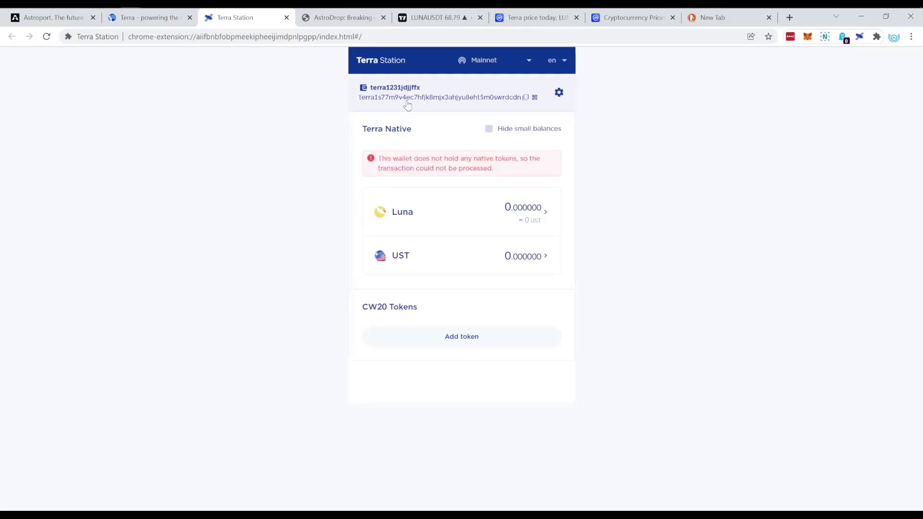
left_click(509, 100)
left_click(859, 36)
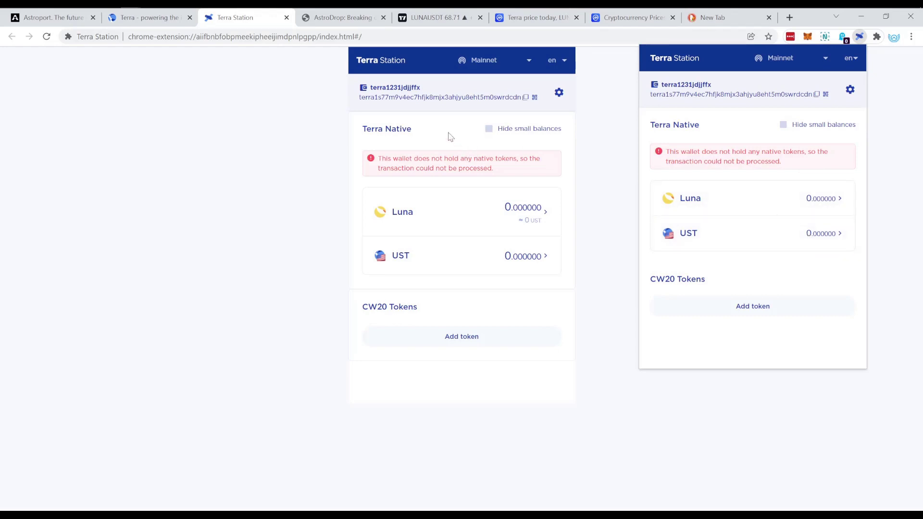
left_click(254, 138)
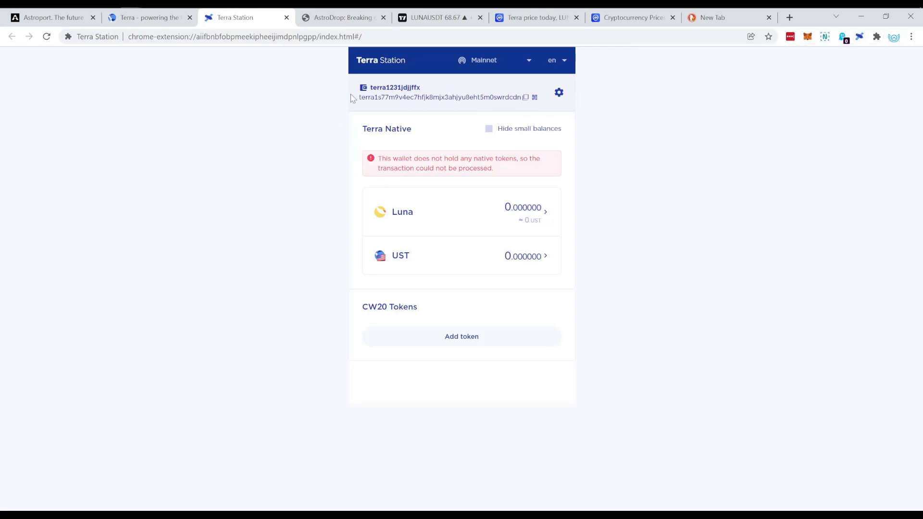
Step: Close the wallet tab and scroll the AstroDrop article to the lockdrop pool table
left_click(286, 17)
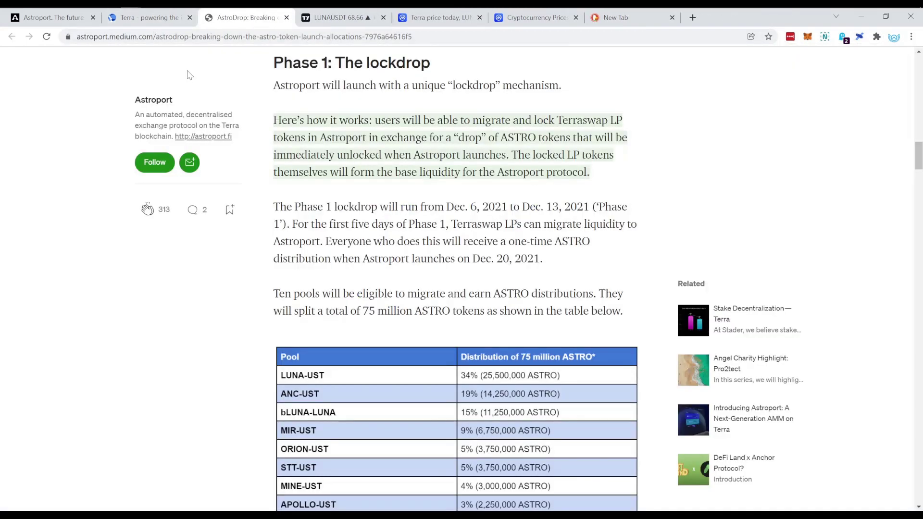
left_click(44, 19)
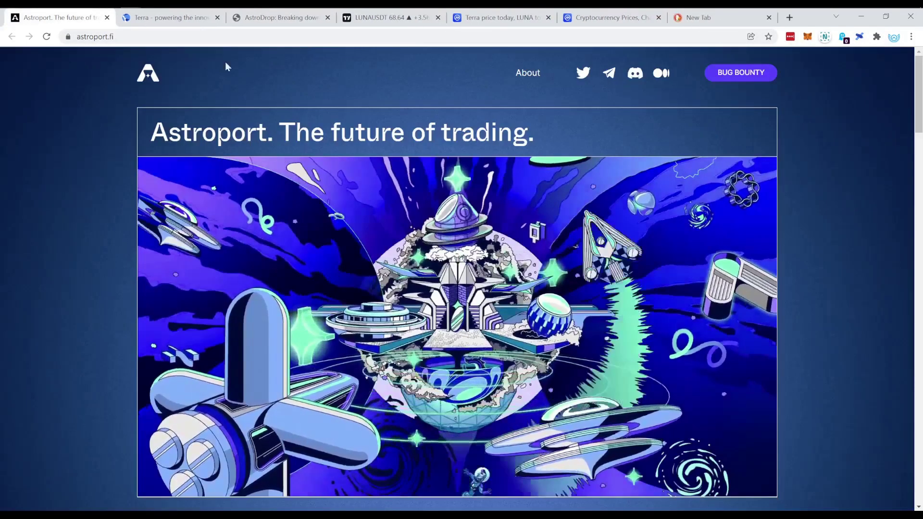
left_click(279, 17)
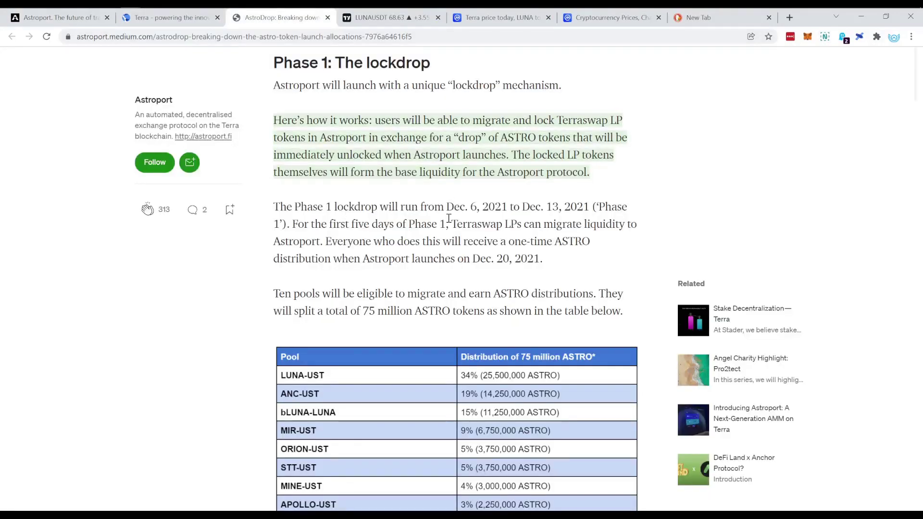
scroll(436, 219, "down", 3)
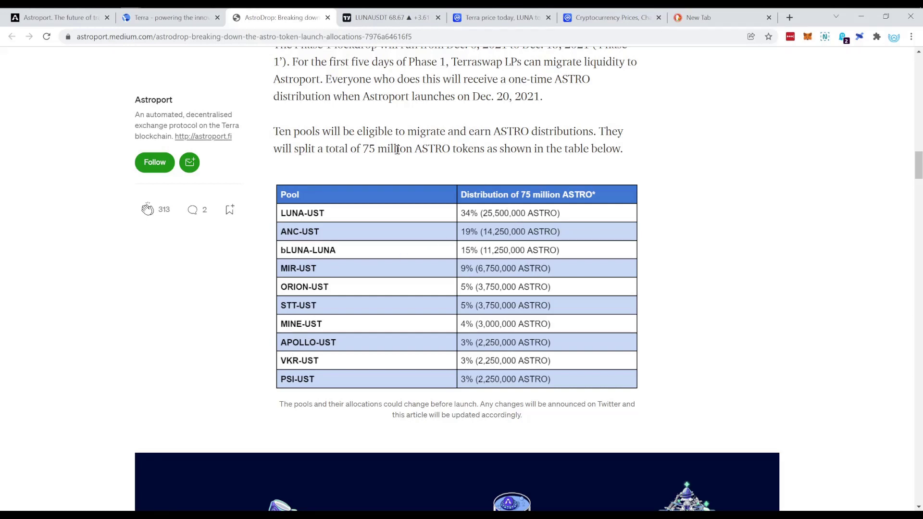
Step: Browse terra.money's Ecosystem apps, then enter terraswa in the address bar
left_click(173, 18)
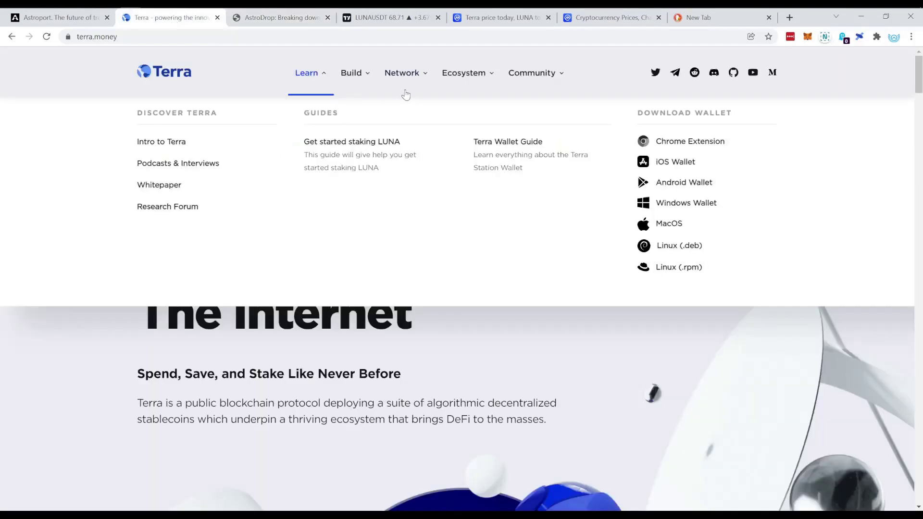
left_click(490, 77)
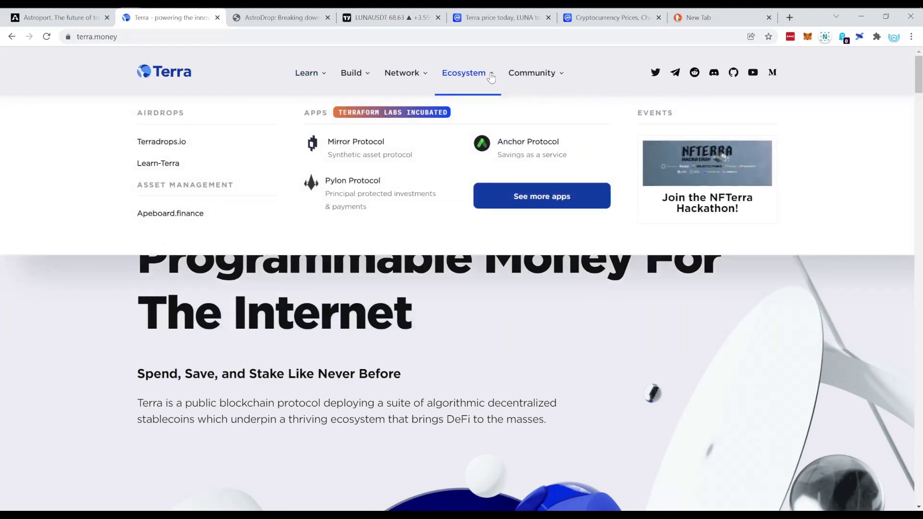
left_click(407, 36)
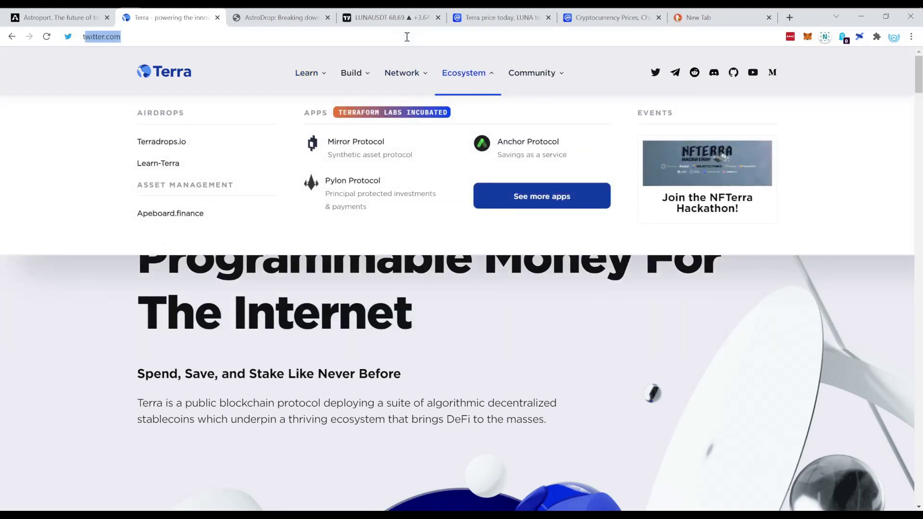
type("terraswap.io/#Provide")
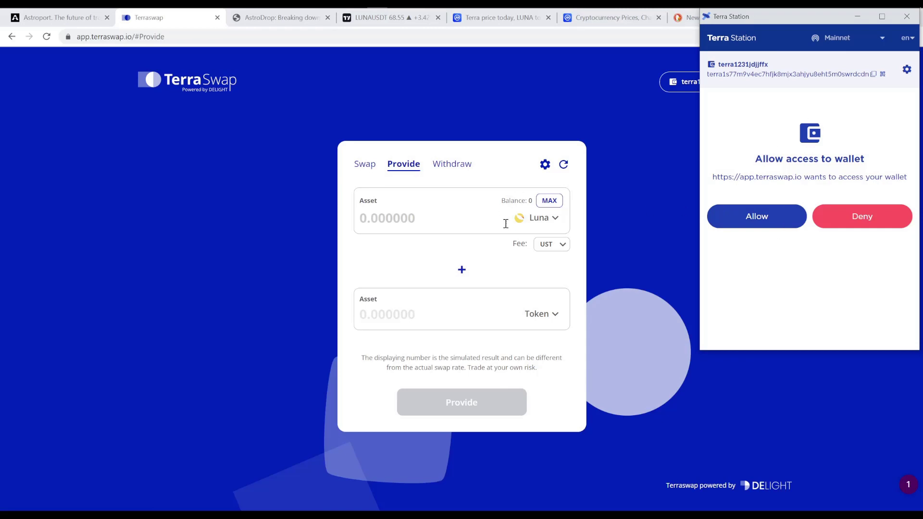
Step: Allow TerraSwap access to the Terra Station wallet and go back to terraswap.io
left_click(746, 219)
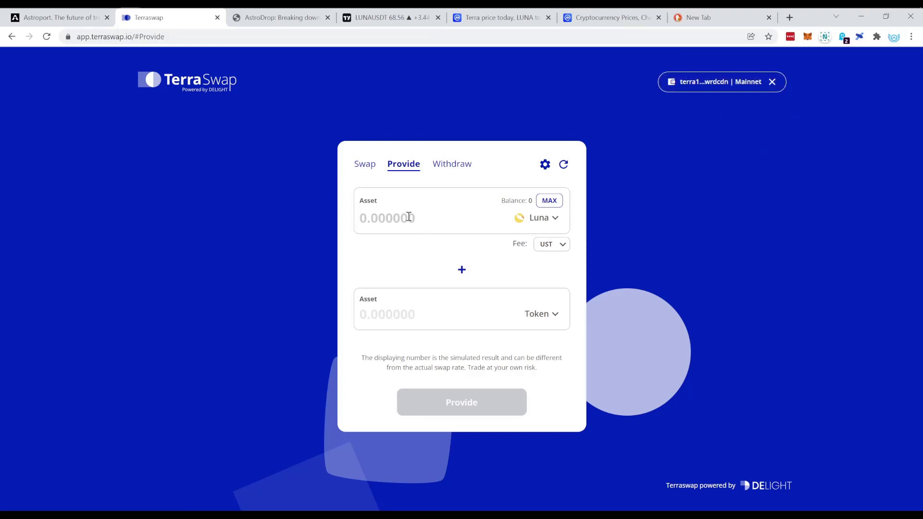
left_click(366, 166)
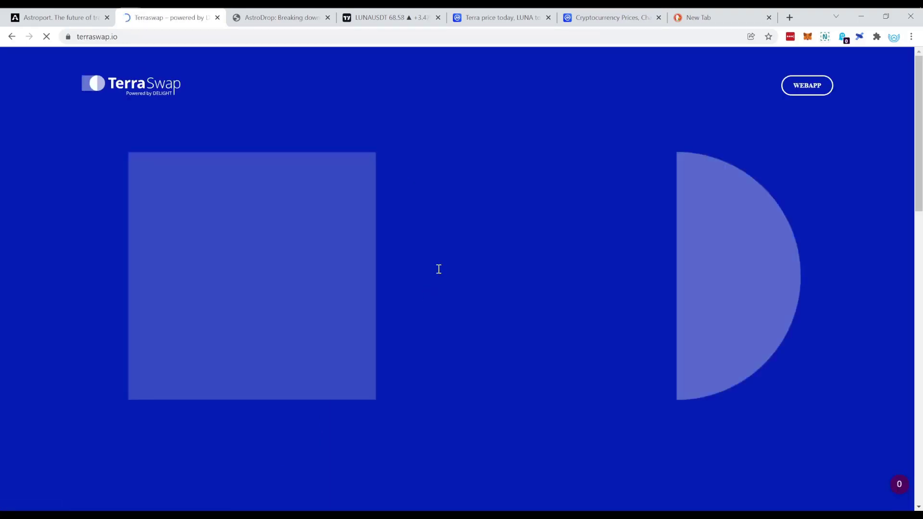
Step: Open the TerraSwap web app and browse Swap, Provide and Withdraw, ending on Provide
left_click(807, 85)
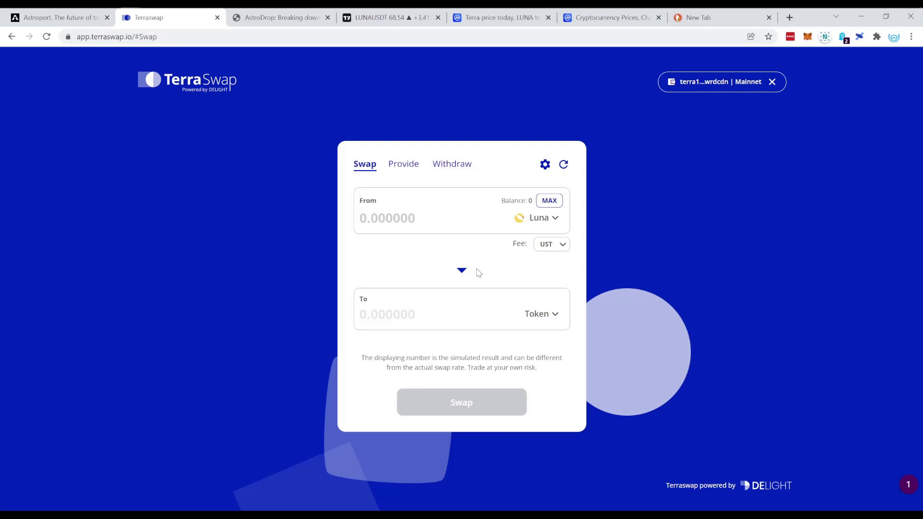
left_click(410, 167)
left_click(451, 168)
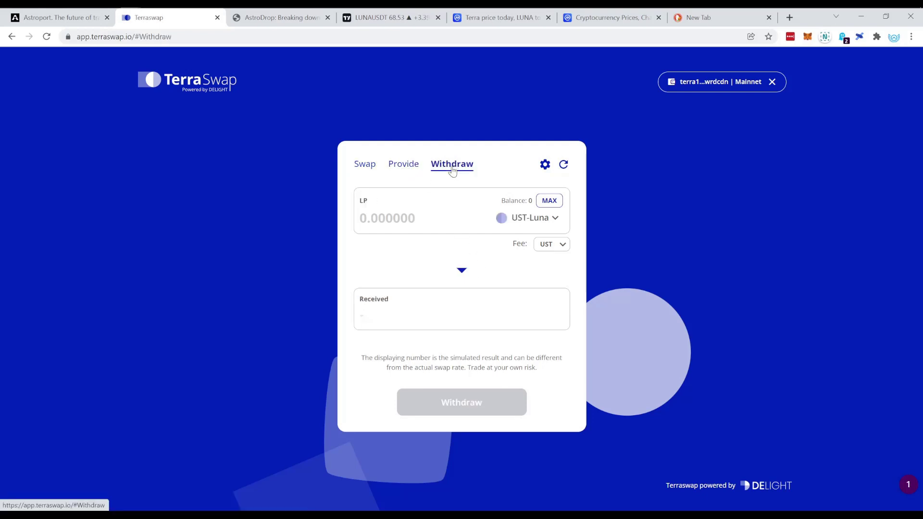
left_click(363, 165)
left_click(404, 165)
left_click(460, 166)
left_click(366, 171)
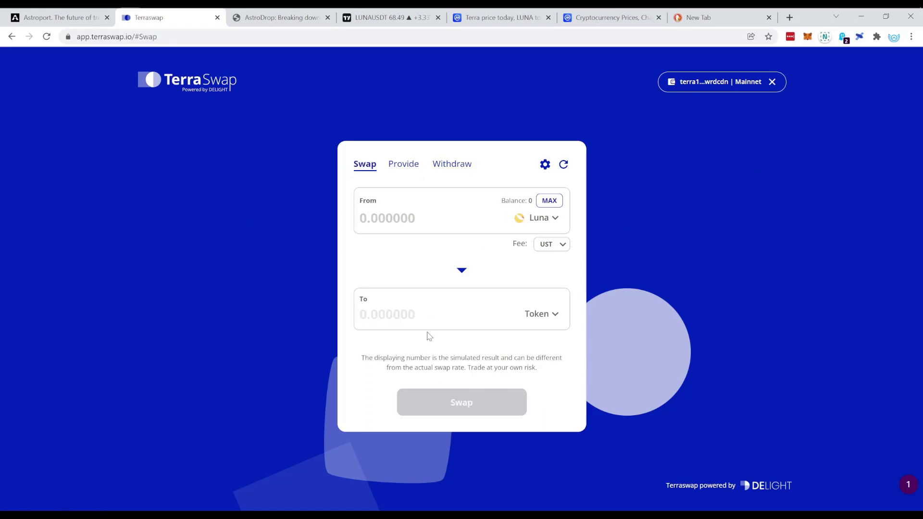
left_click(406, 164)
left_click(454, 164)
left_click(366, 165)
left_click(407, 164)
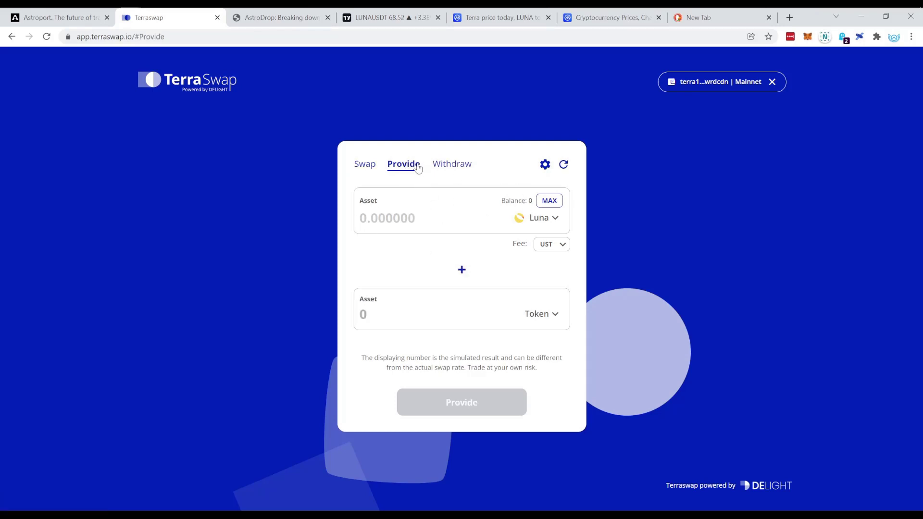
Step: Search 'ust' in the second asset's token picker and select UST
left_click(541, 313)
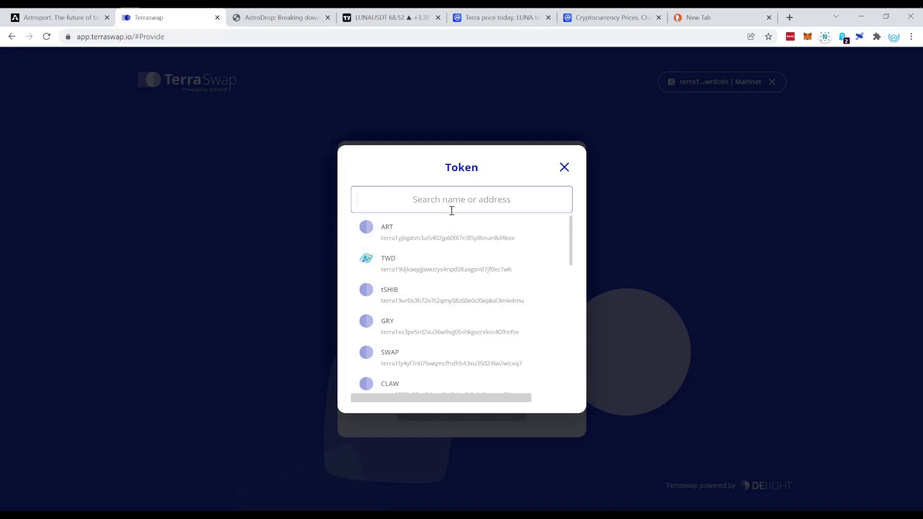
type("ust")
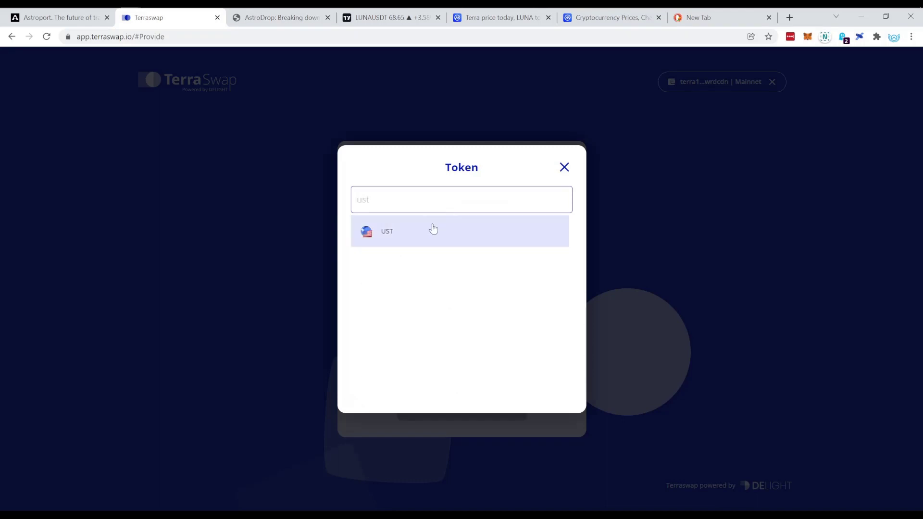
left_click(437, 230)
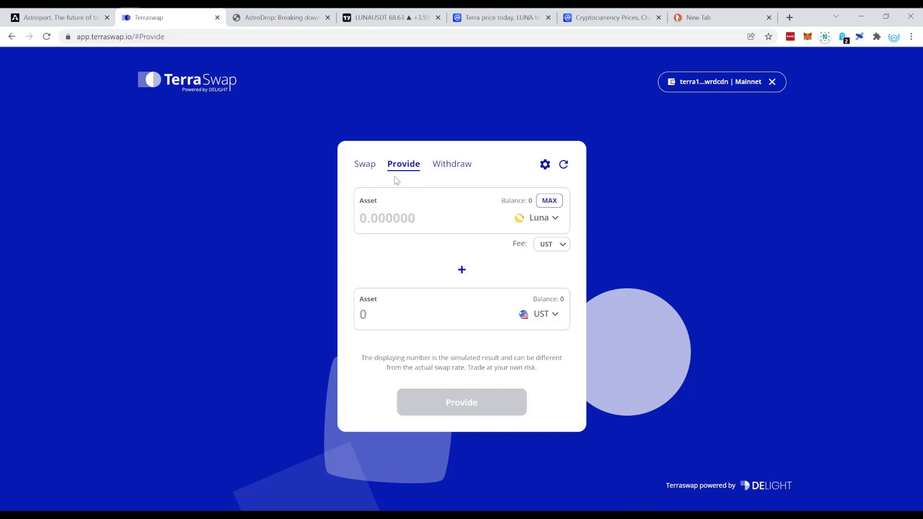
Step: Enter 100 Luna, clear it after the insufficient-balance warning, and close the wallet balance view
left_click(386, 220)
type("100")
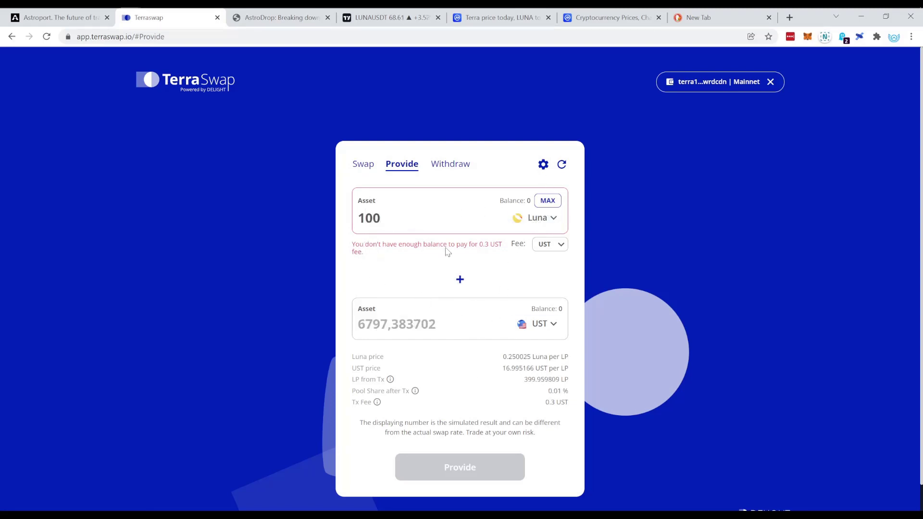
double_click(392, 230)
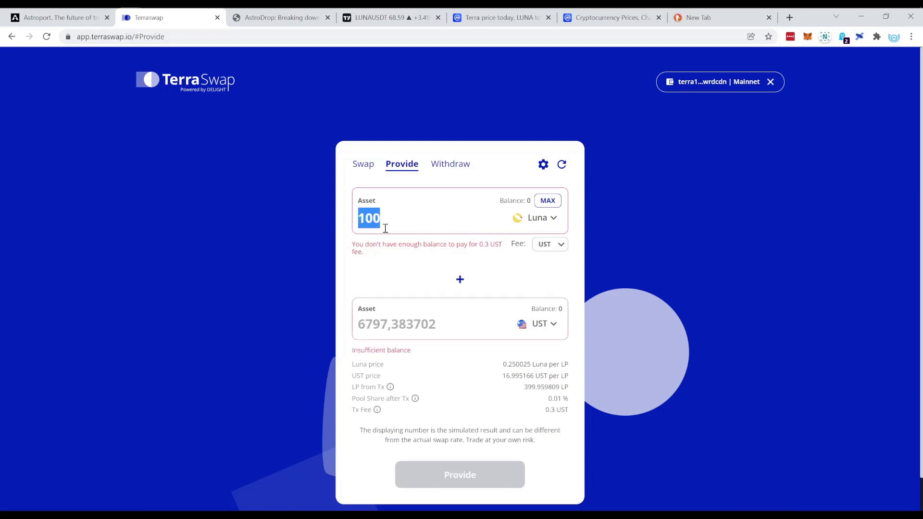
key("BackSpace")
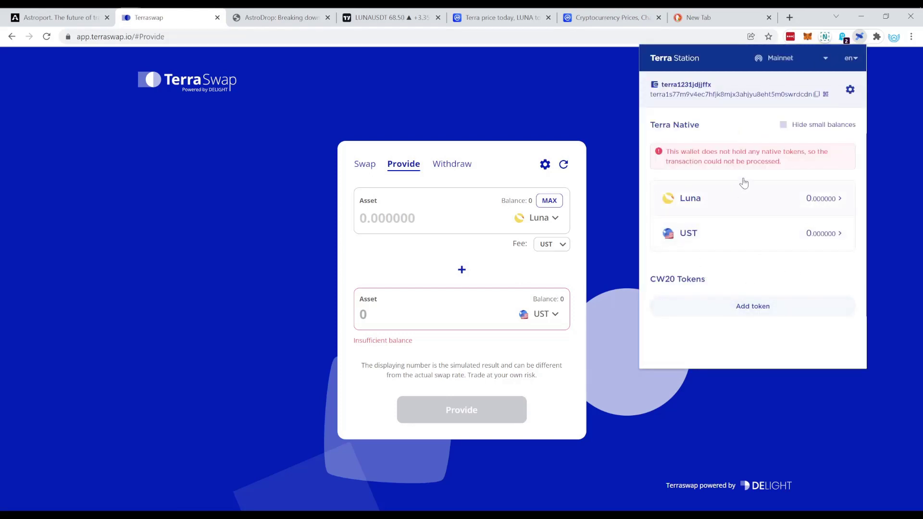
left_click(598, 90)
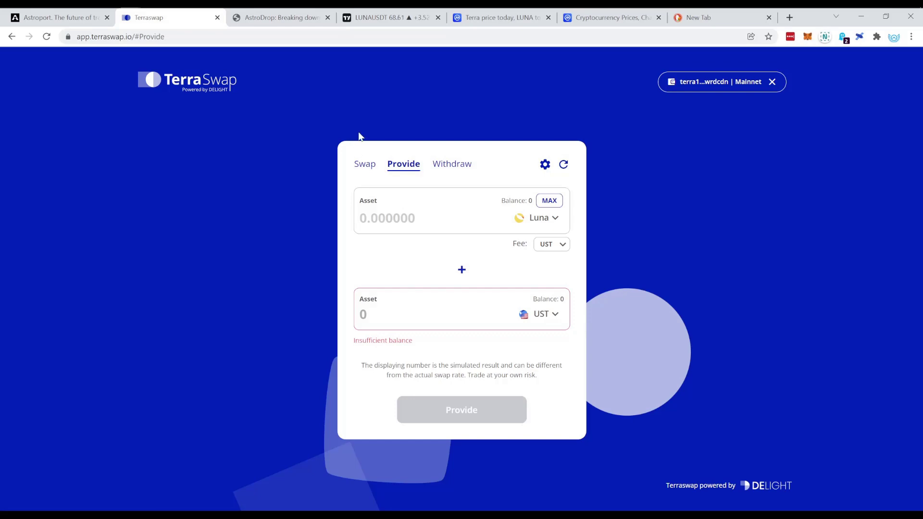
left_click(72, 17)
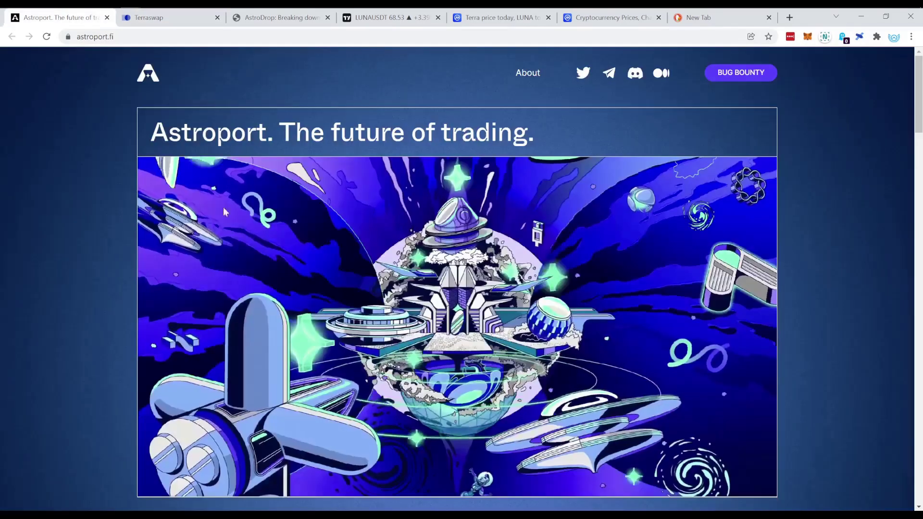
scroll(355, 261, "down", 5)
left_click(291, 18)
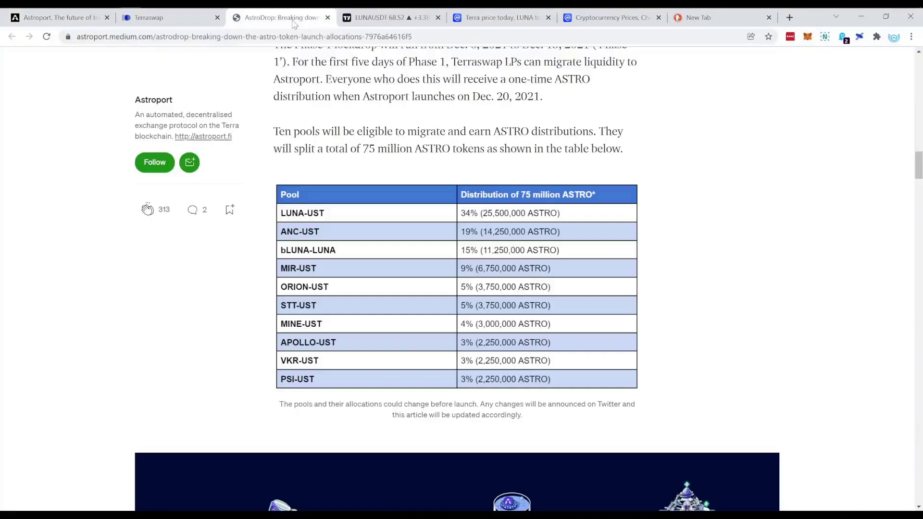
scroll(431, 212, "up", 3)
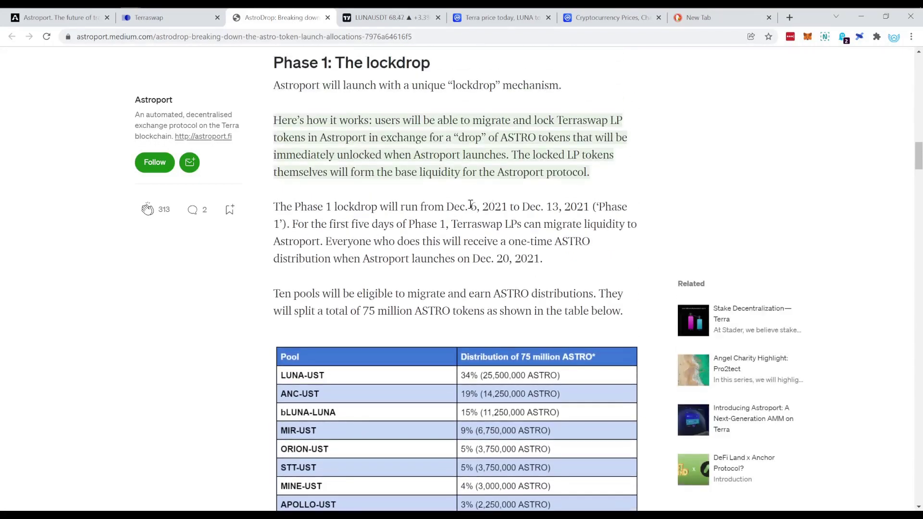
left_click_drag(446, 207, 508, 207)
left_click(62, 17)
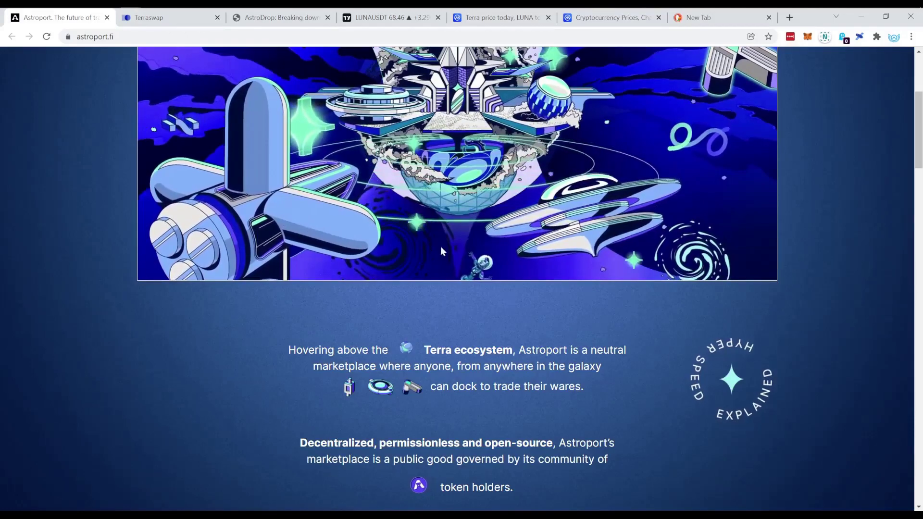
scroll(437, 232, "up", 5)
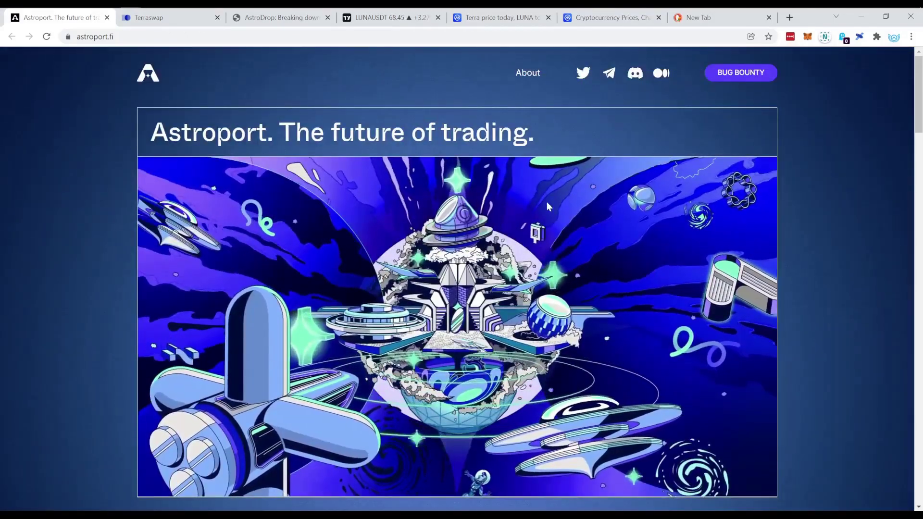
scroll(358, 231, "down", 1)
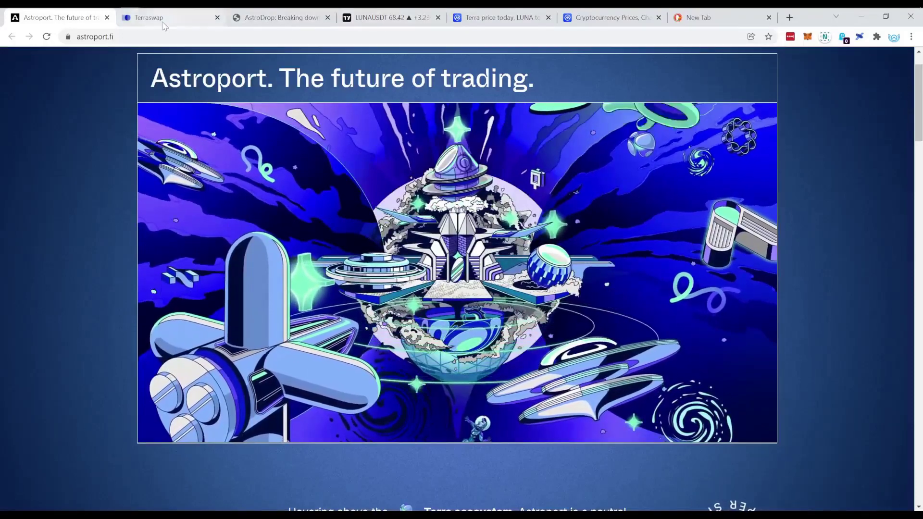
left_click(163, 18)
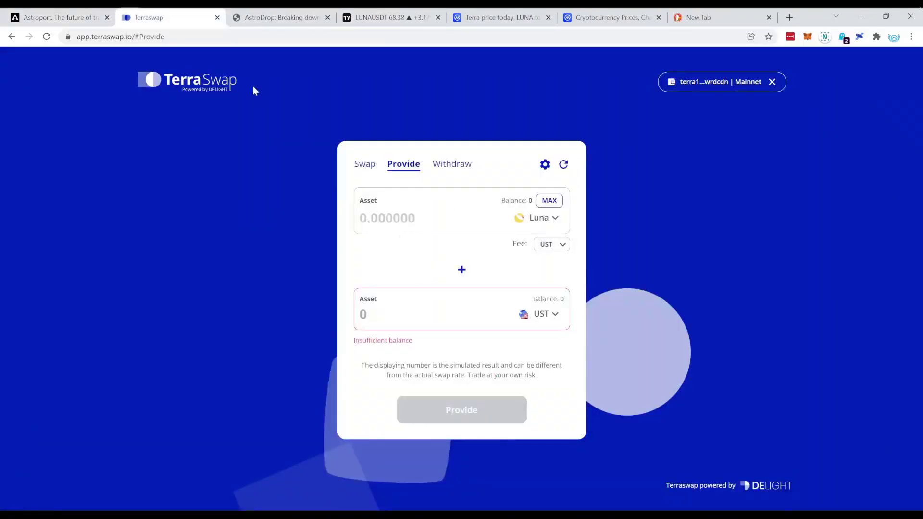
left_click(54, 22)
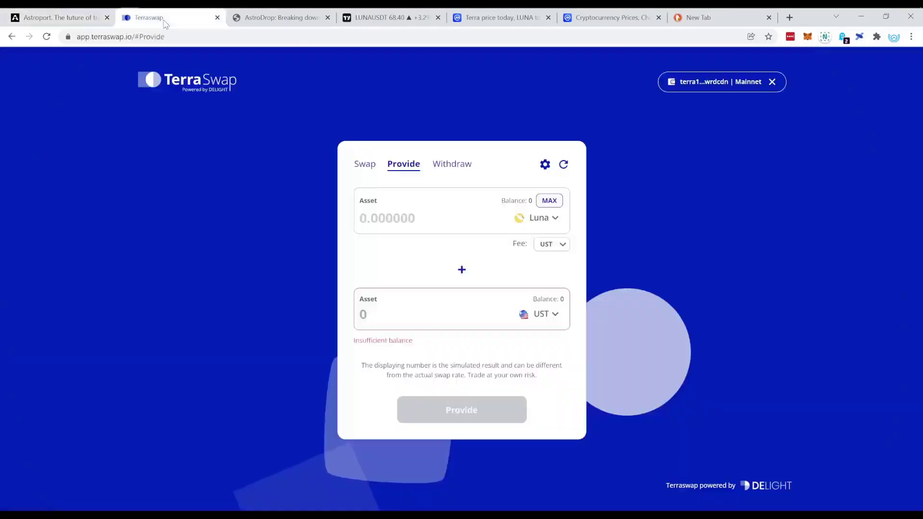
Step: Return to the TerraSwap Provide page and confirm in Terra Station that Luna and UST balances are 0
left_click(164, 19)
left_click(859, 37)
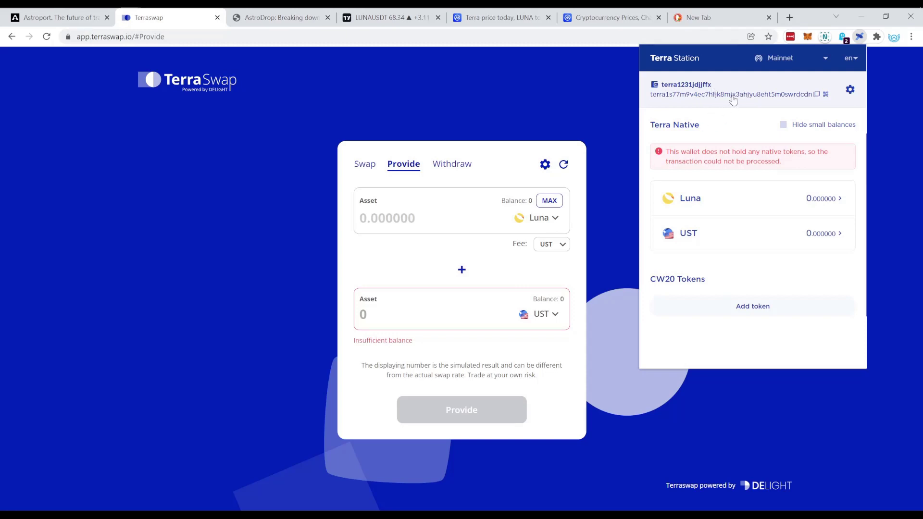
left_click(567, 105)
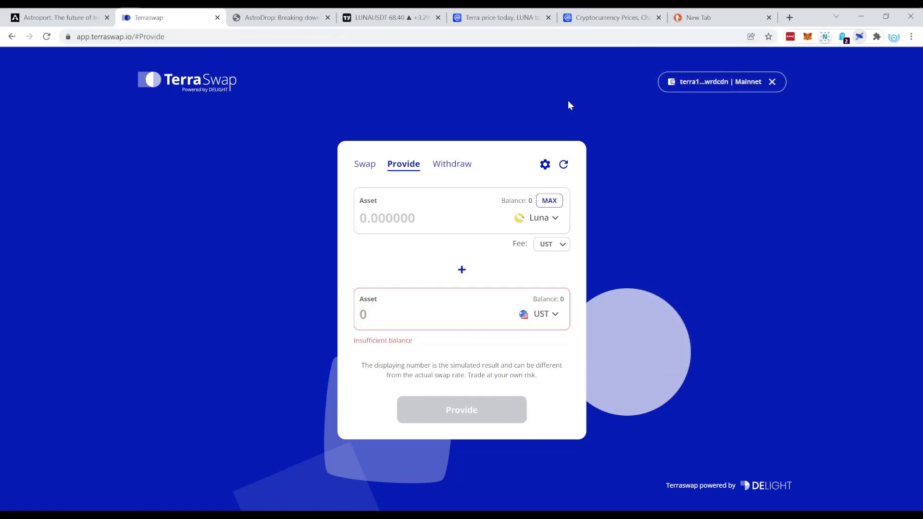